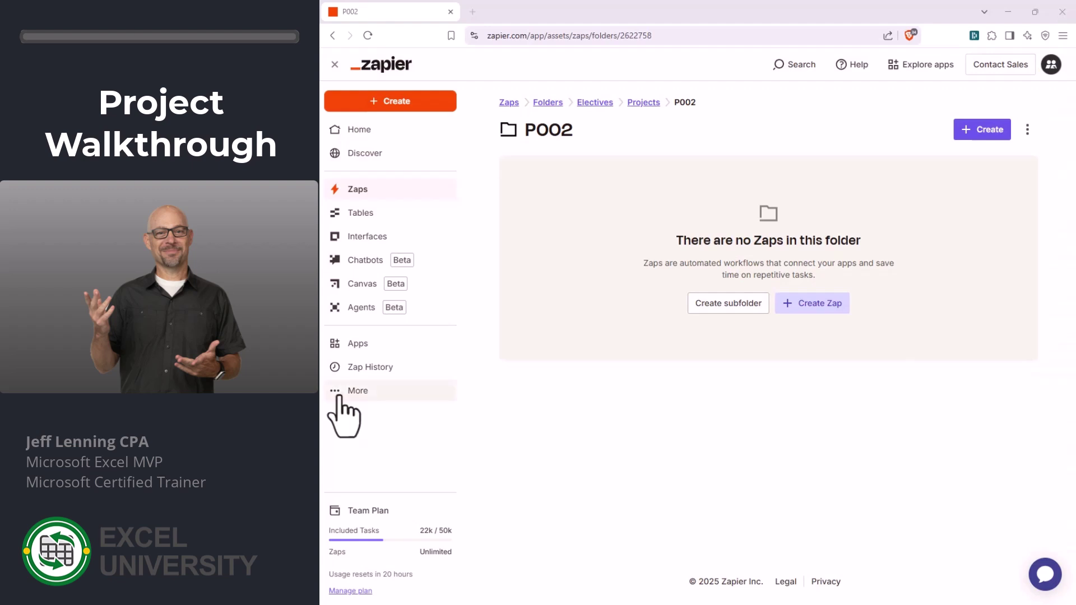
- Start building a new Zap in the P002 folder
left_click(343, 412)
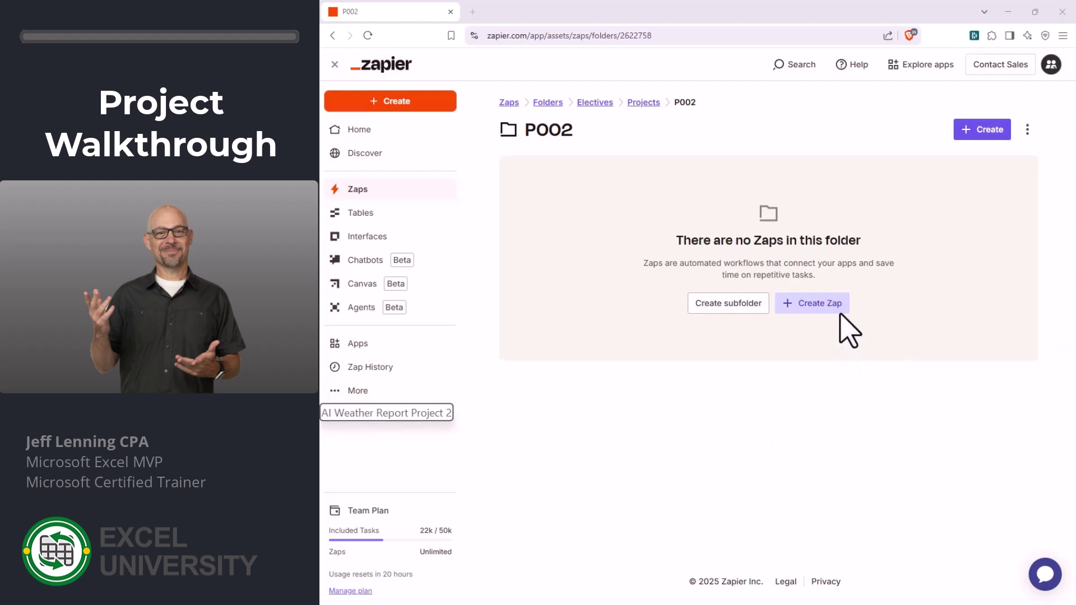
left_click(822, 305)
scroll(864, 297, "down", 3)
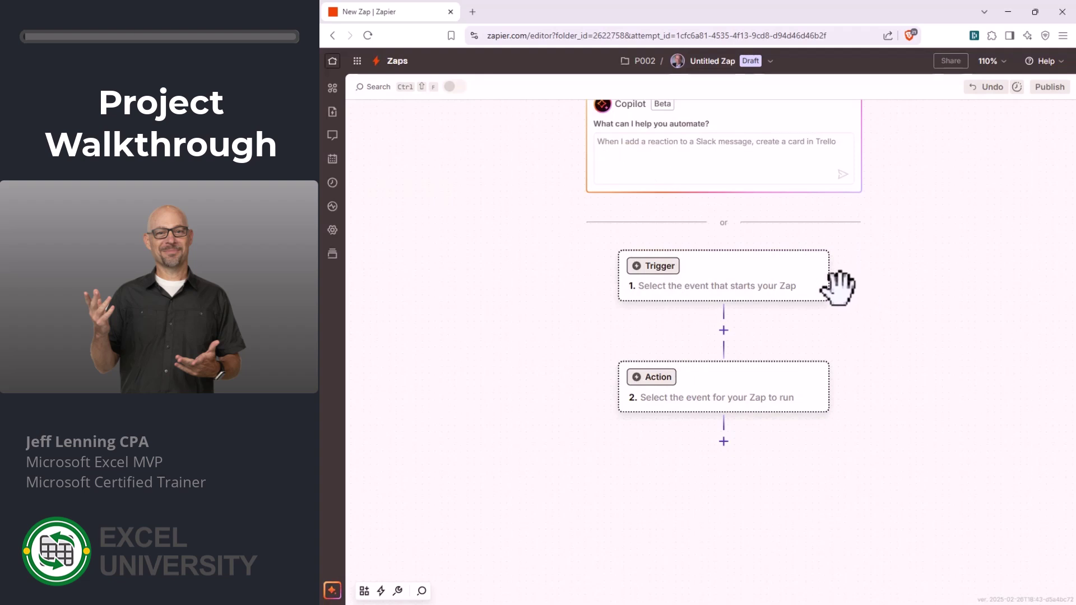
- Make Schedule by Zapier the Zap's trigger app and browse its trigger events
left_click(729, 276)
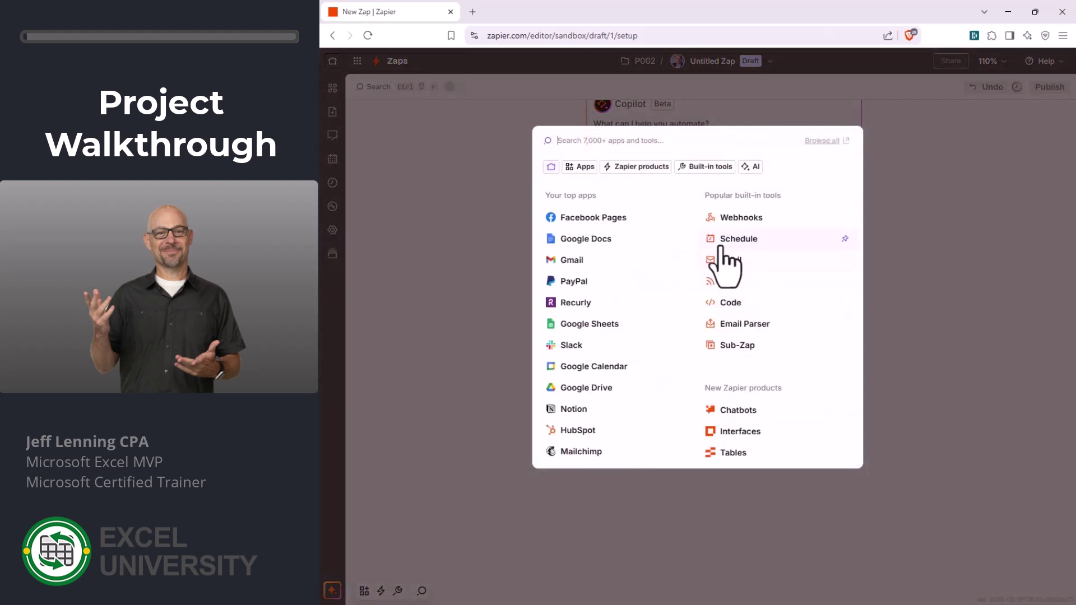
left_click(739, 239)
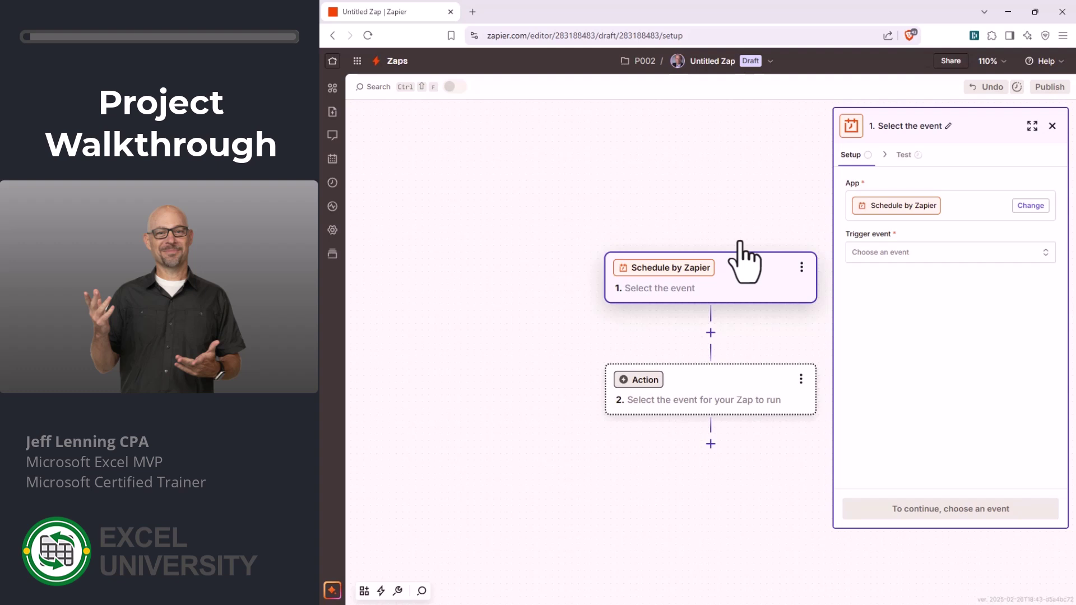
left_click(933, 253)
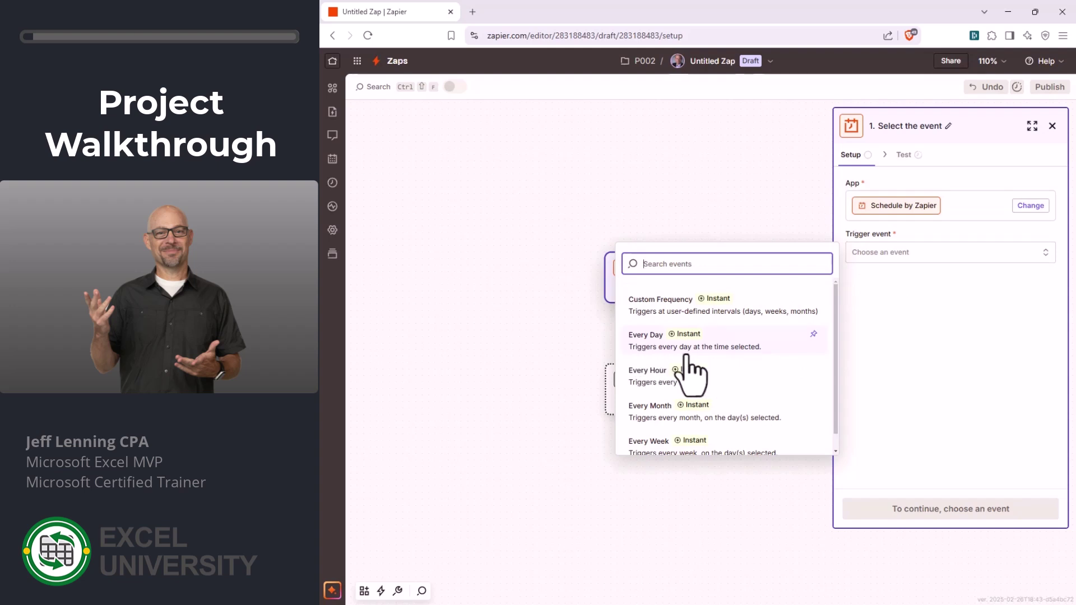
scroll(677, 417, "down", 1)
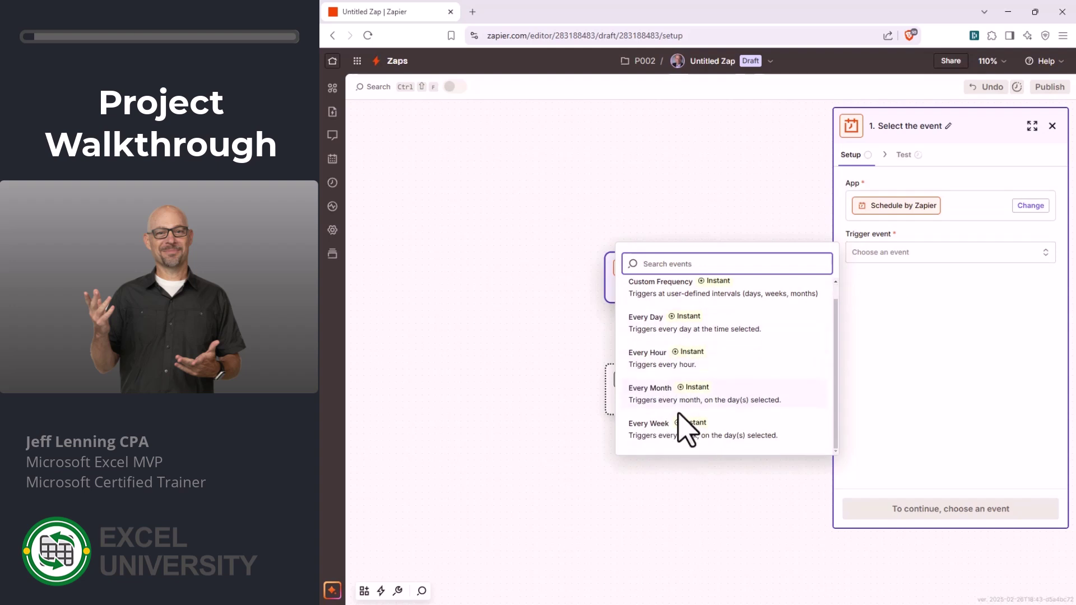
scroll(684, 420, "up", 1)
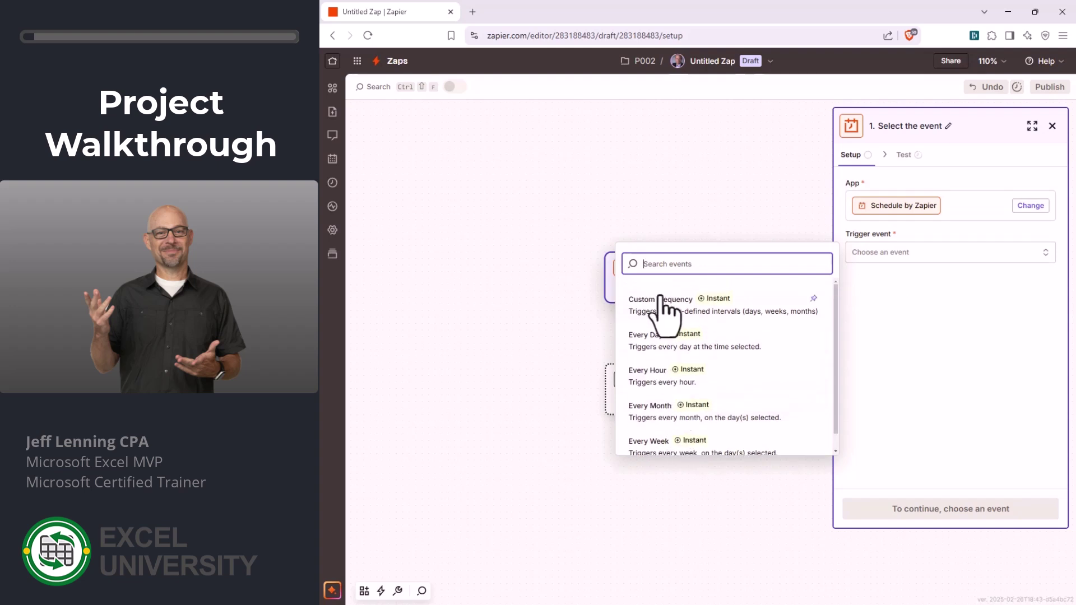
- Set the trigger to run Every Day at 5:30 AM
left_click(663, 363)
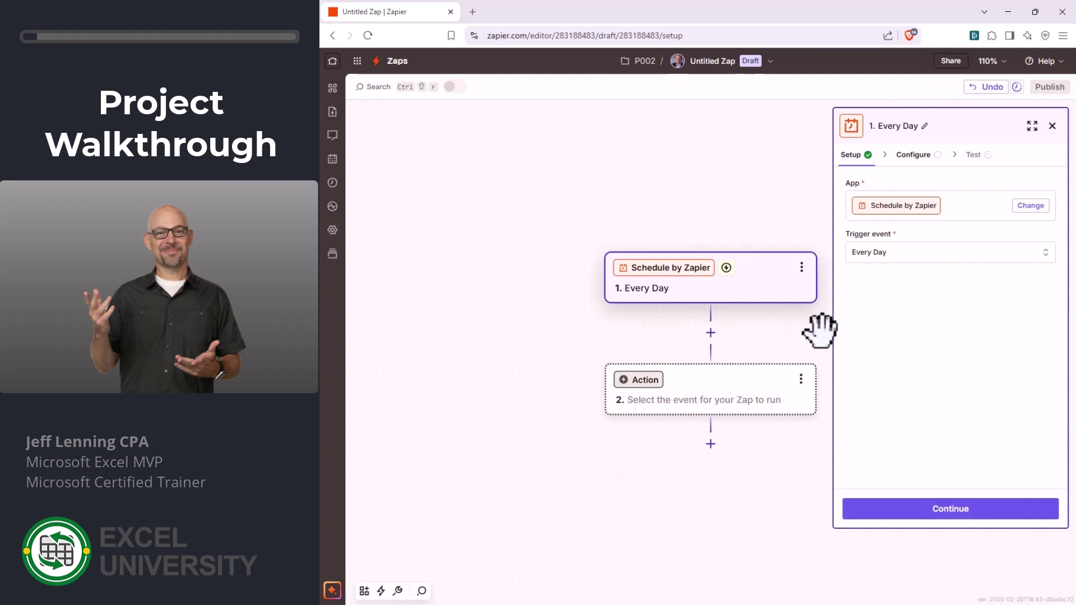
left_click(945, 510)
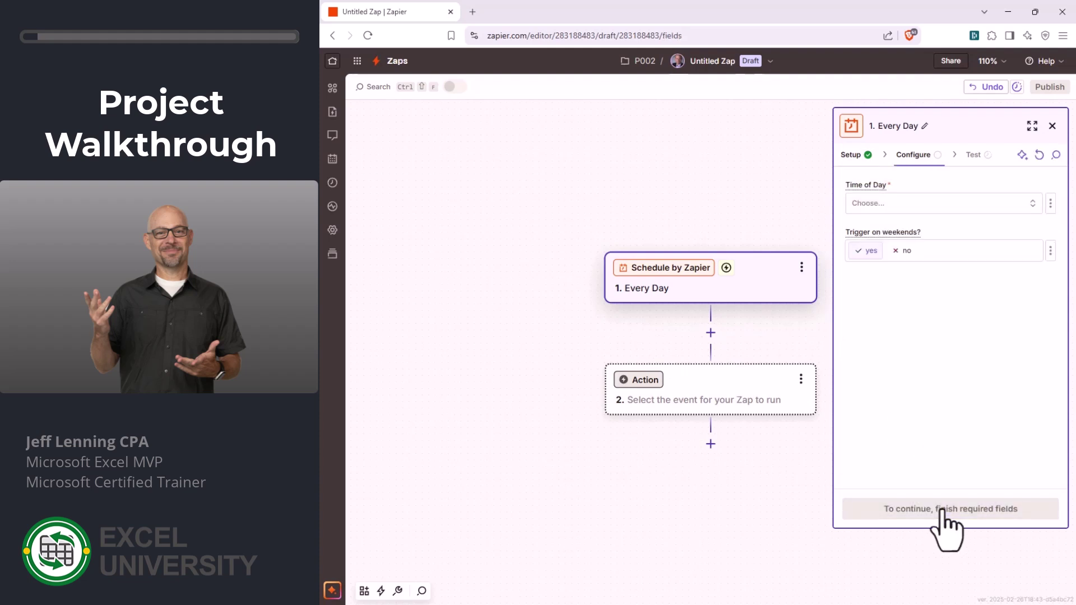
left_click(902, 203)
scroll(725, 350, "down", 5)
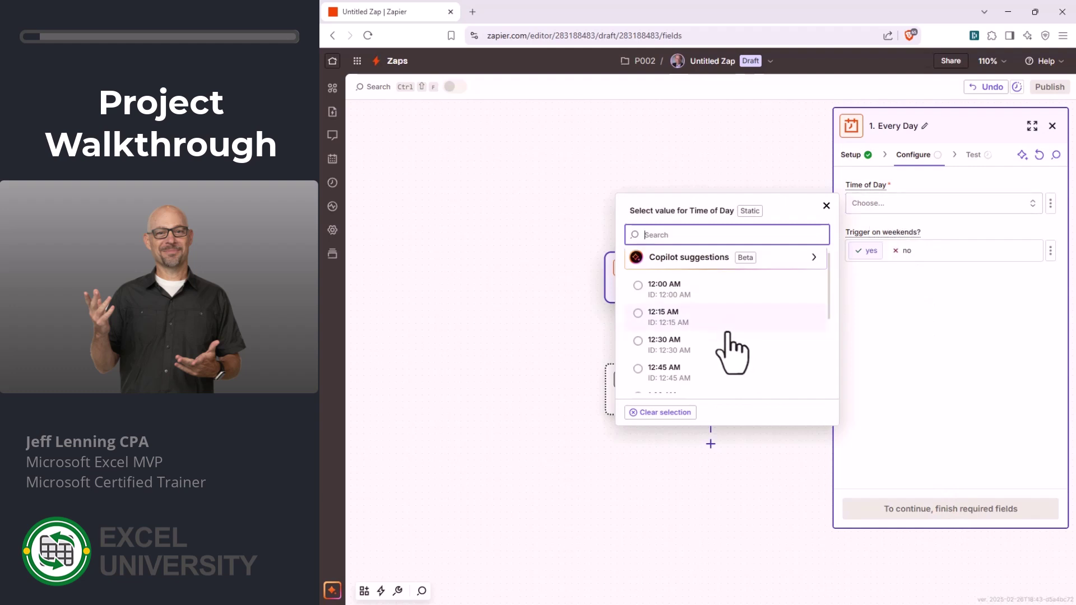
scroll(726, 336, "down", 6)
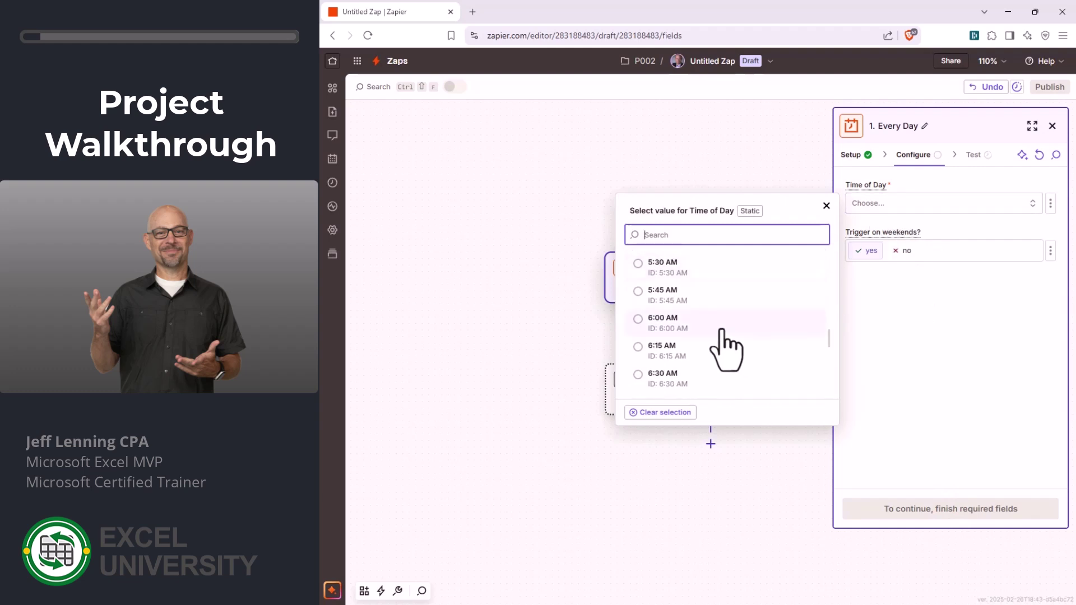
left_click(664, 263)
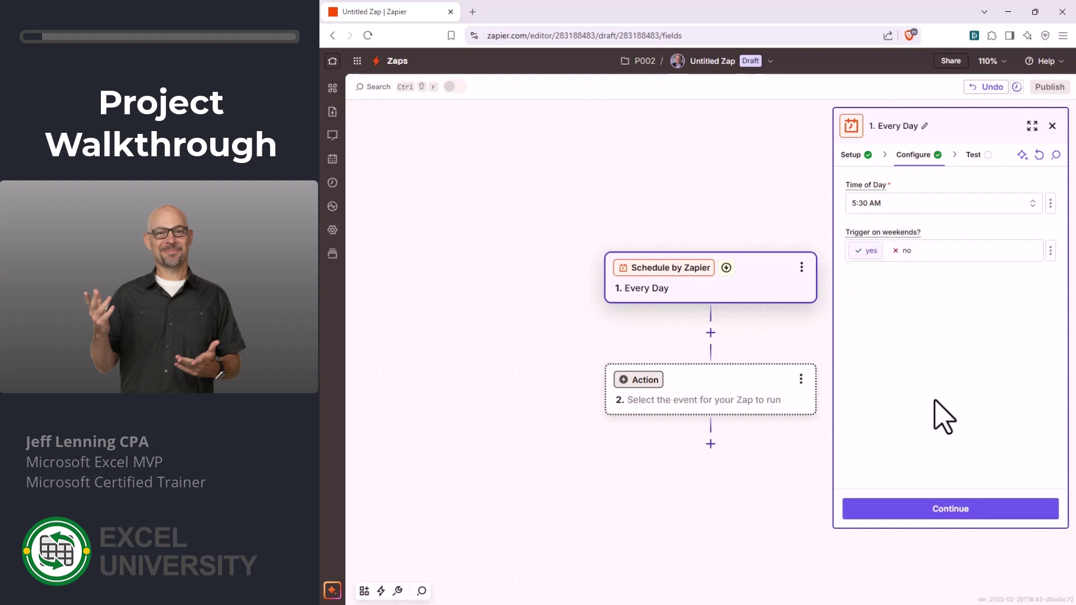
left_click(943, 509)
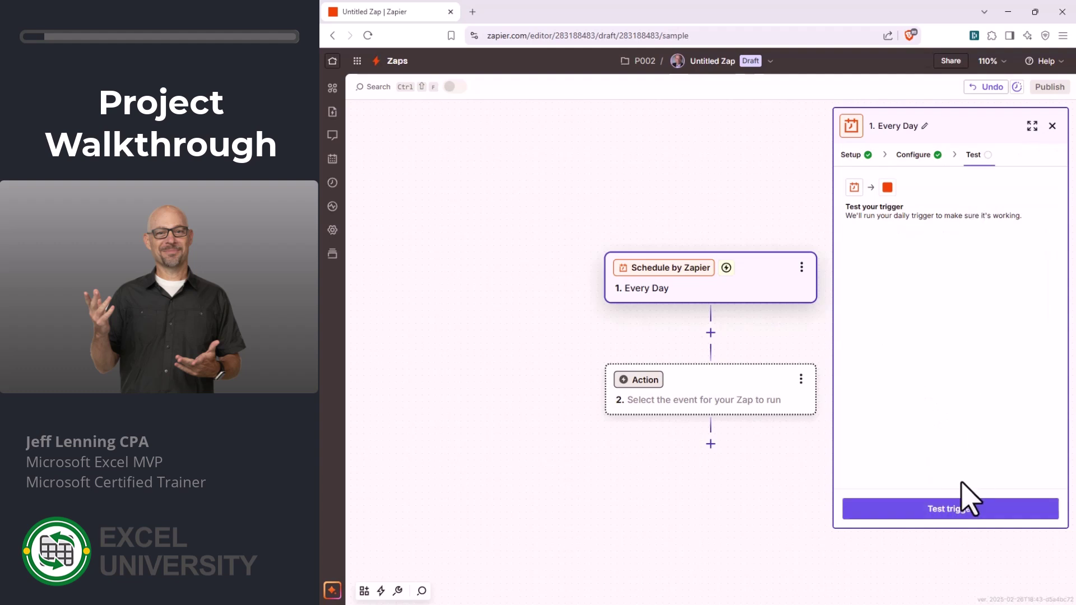
- Test the daily trigger, check the Day A record, and continue to step 2
left_click(960, 506)
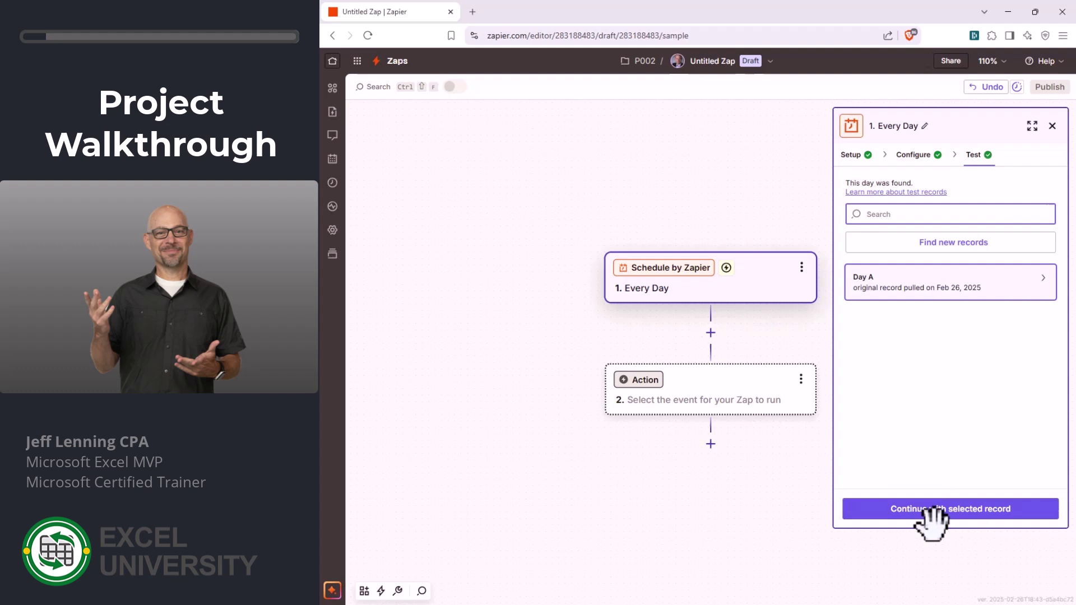
left_click(922, 280)
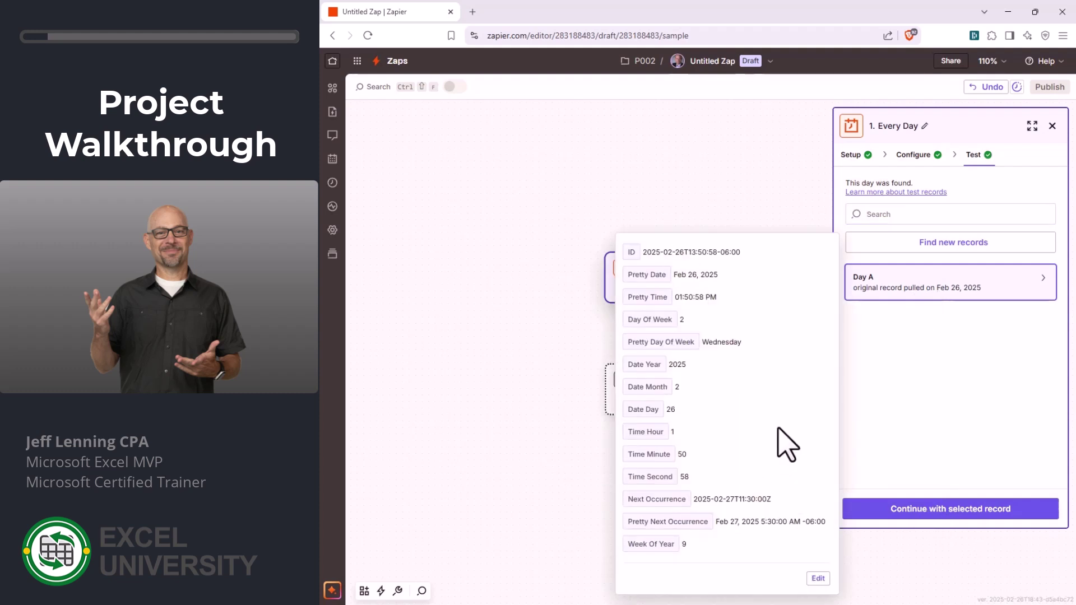
left_click(974, 521)
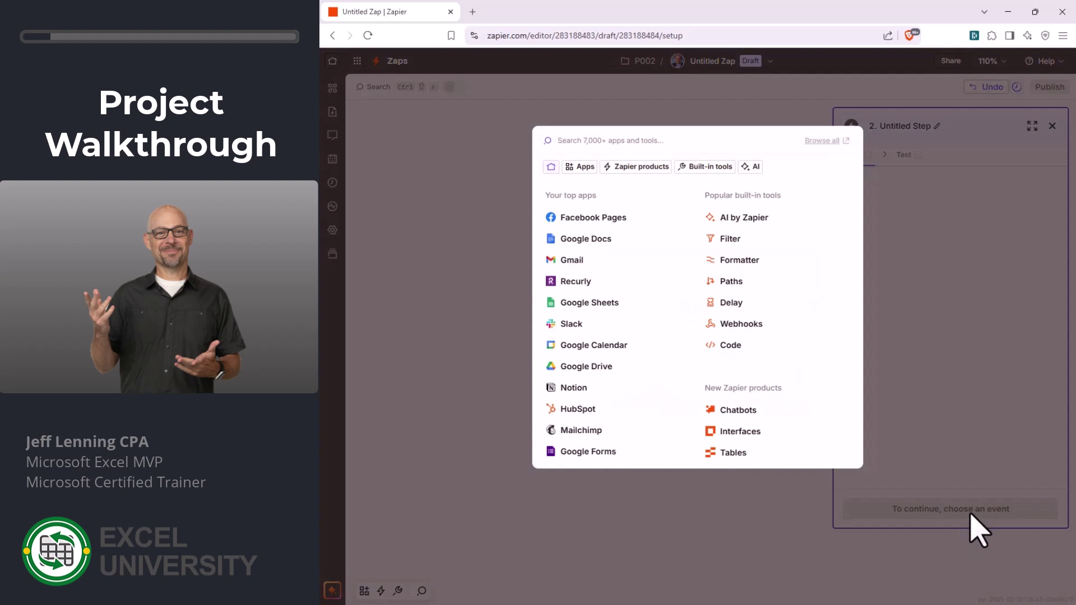
- Make step 2 Weather by Zapier with the Get Current Weather action event
type("weath")
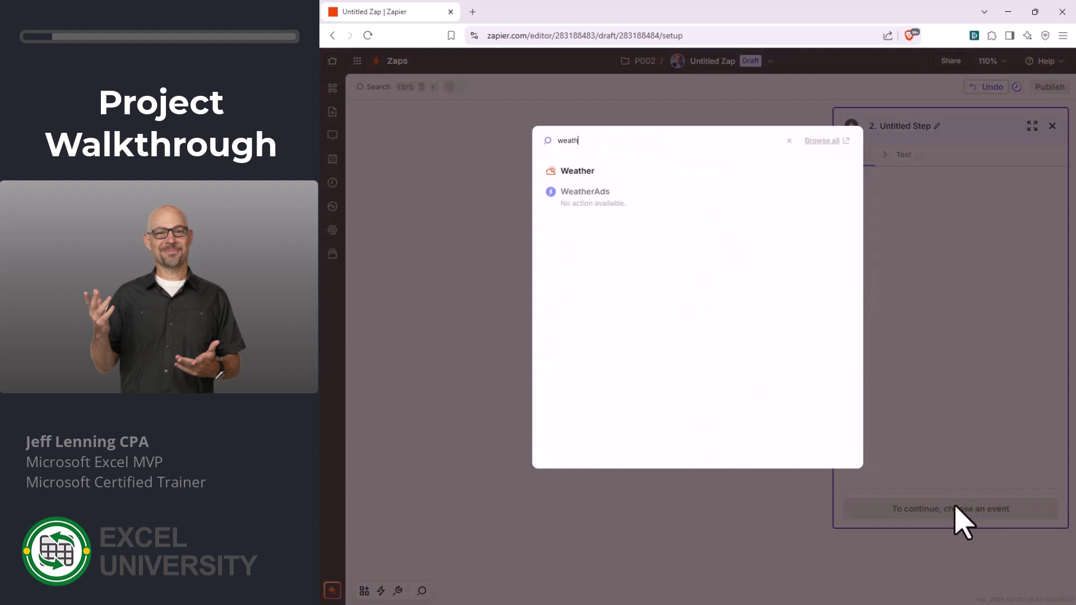
left_click(580, 178)
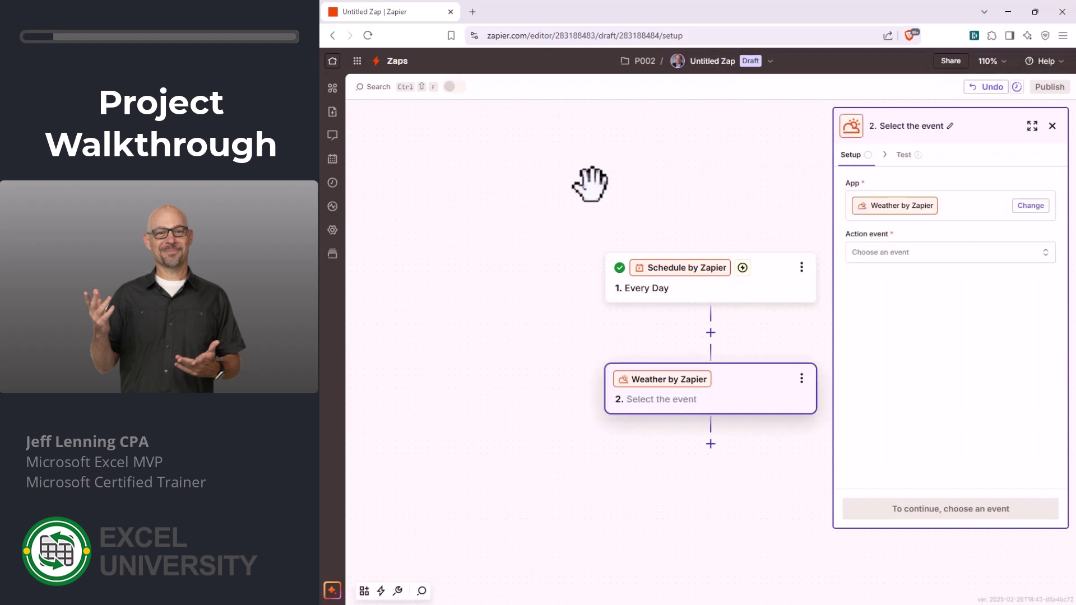
left_click(899, 253)
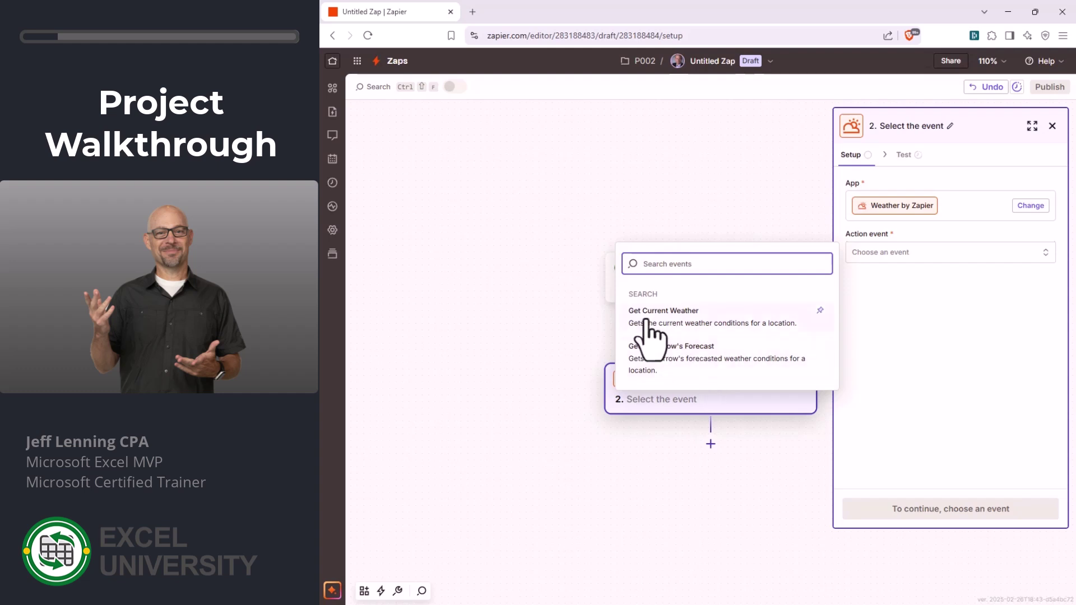
left_click(684, 319)
left_click(975, 509)
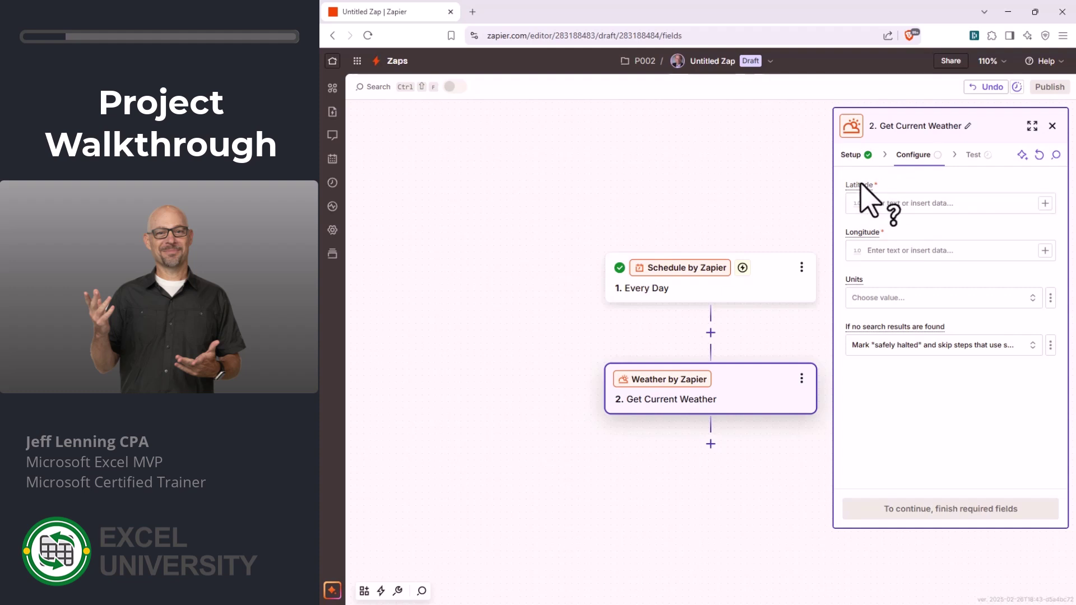
mouse_move(860, 186)
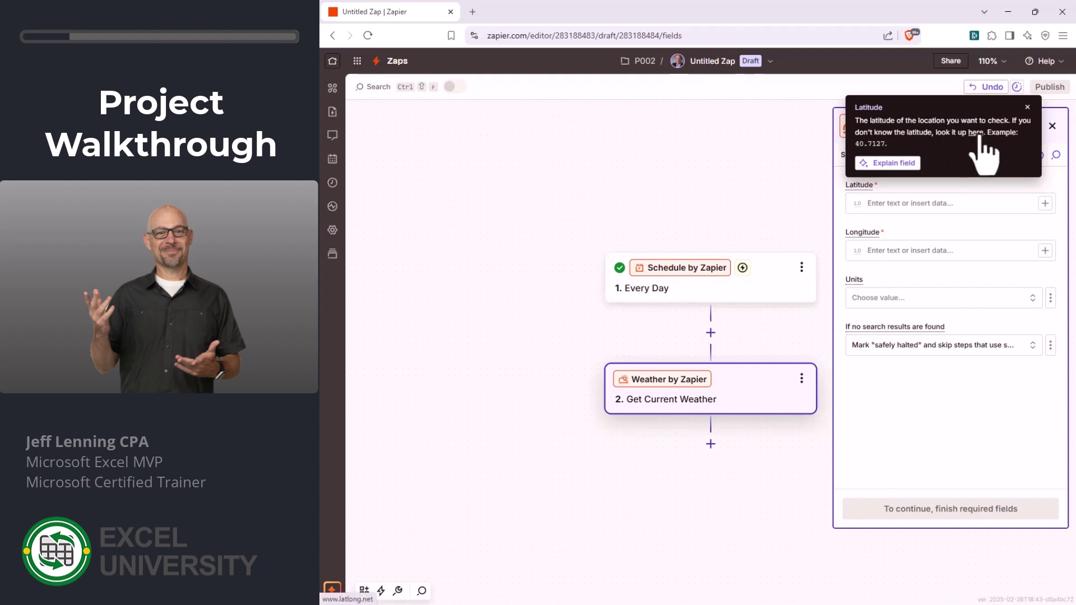
- Look up Juneau Alaska on LatLong.net and paste latitude 58.301945 into Latitude
left_click(975, 132)
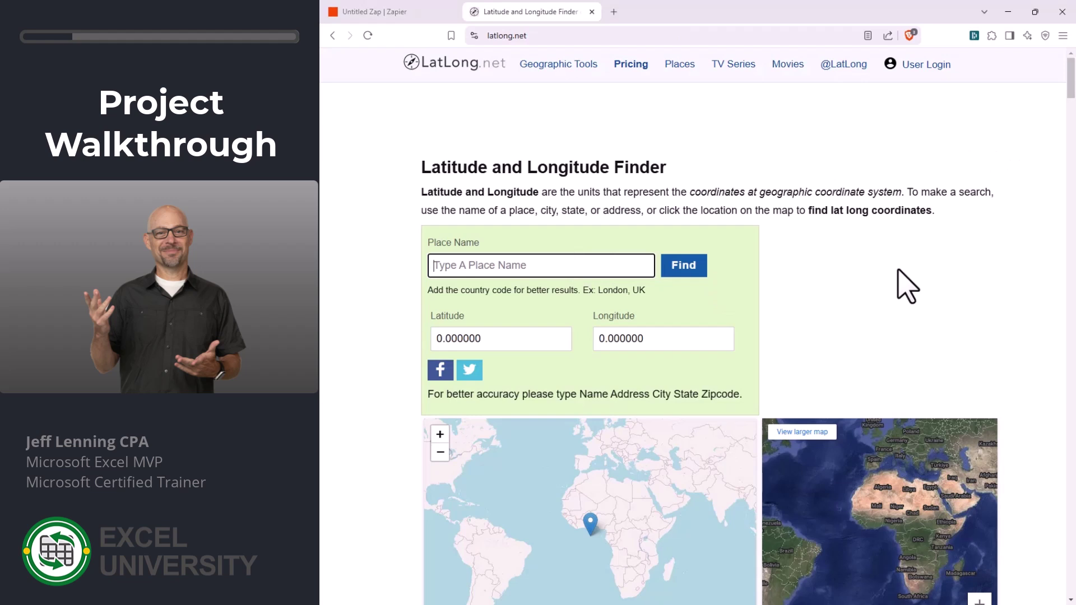
type("Juneau Alaska")
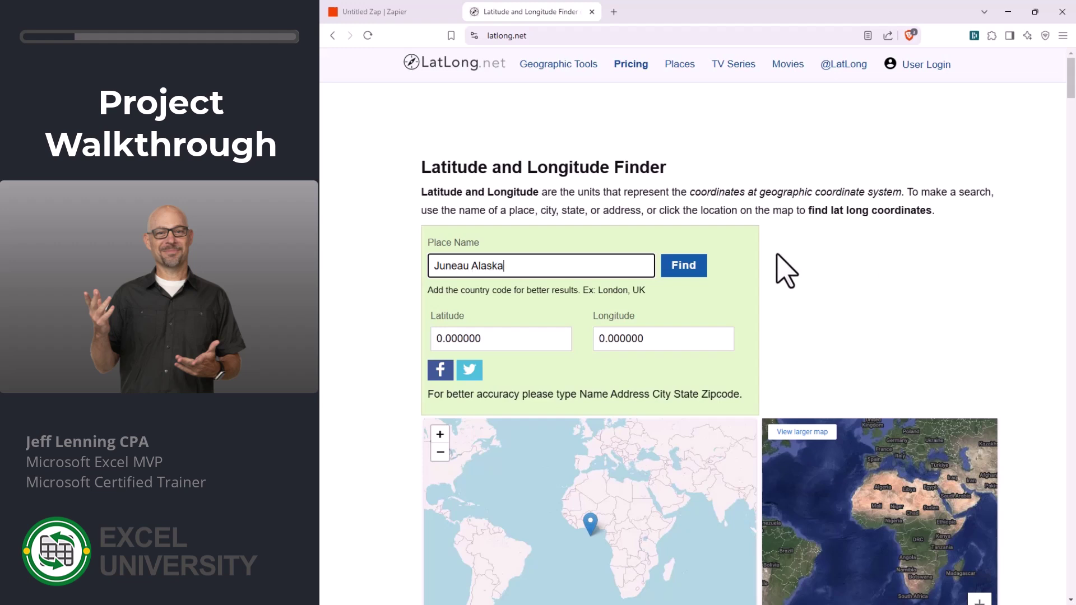
left_click(681, 267)
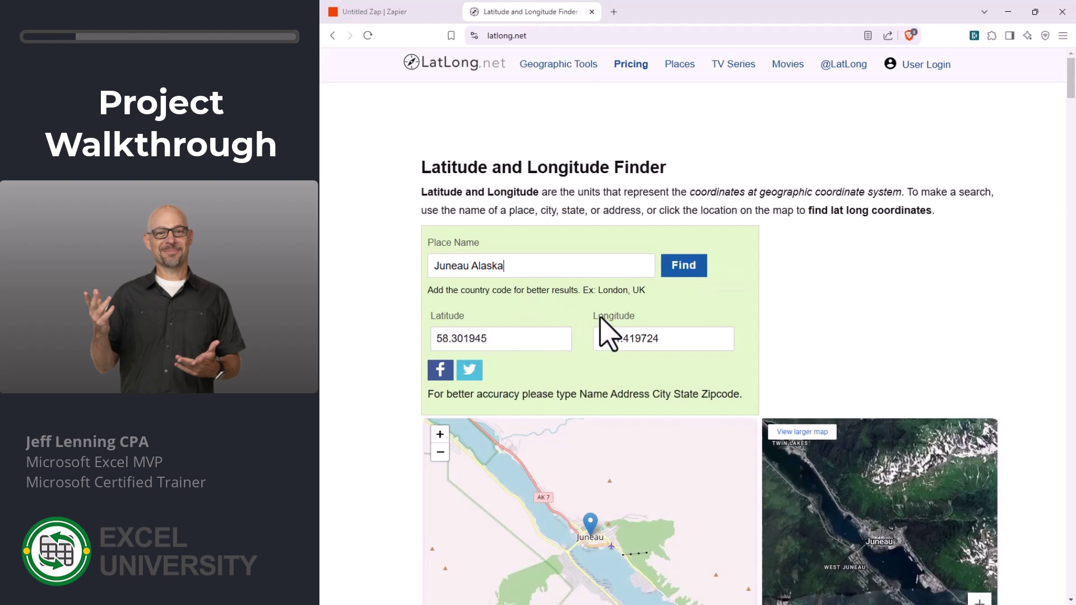
left_click_drag(507, 338, 399, 339)
key("ctrl+c")
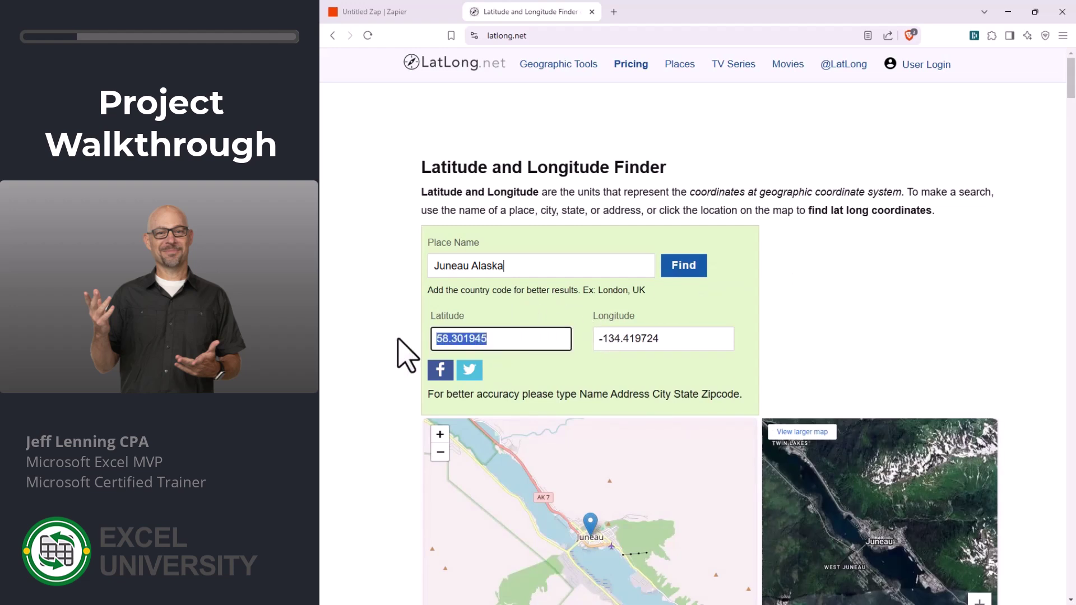
left_click(396, 17)
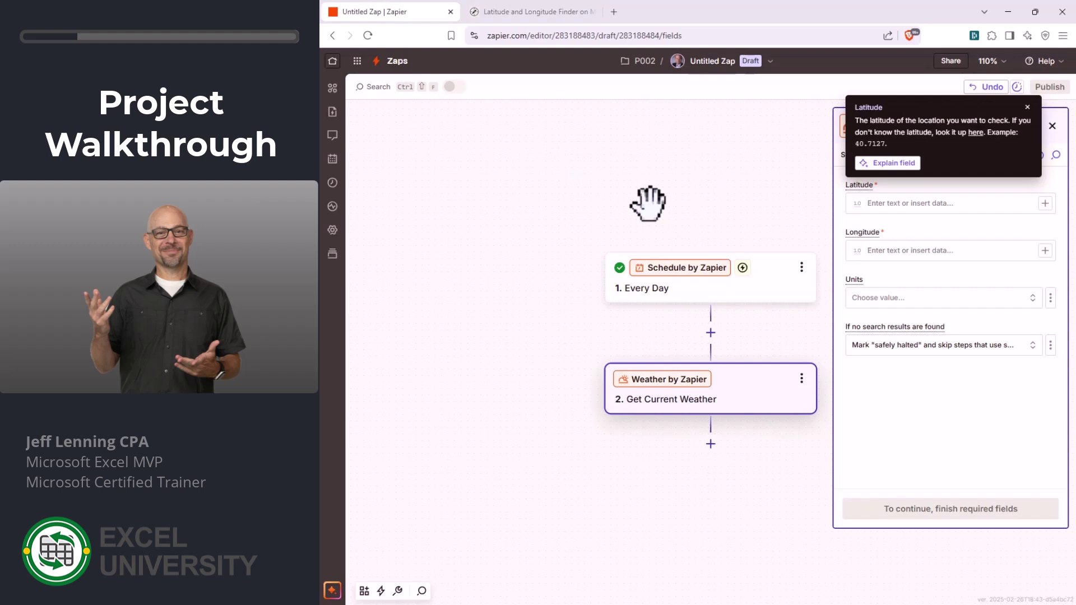
left_click(920, 204)
key("ctrl+v")
- Copy longitude -134.419724 from LatLong.net into the Longitude field
left_click(914, 250)
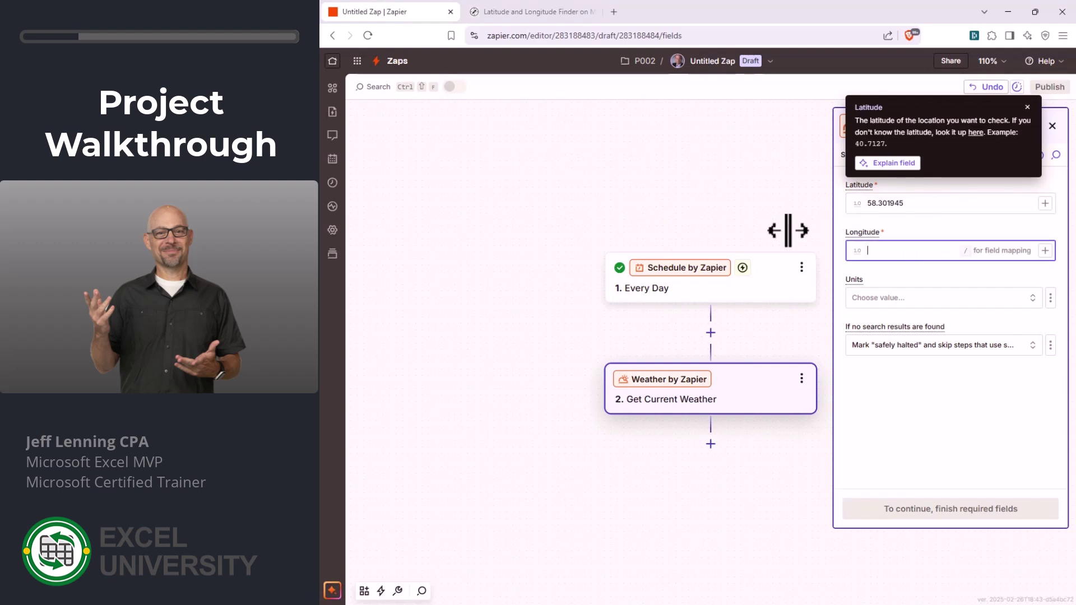
left_click(515, 12)
left_click_drag(688, 339, 558, 336)
key("ctrl+c")
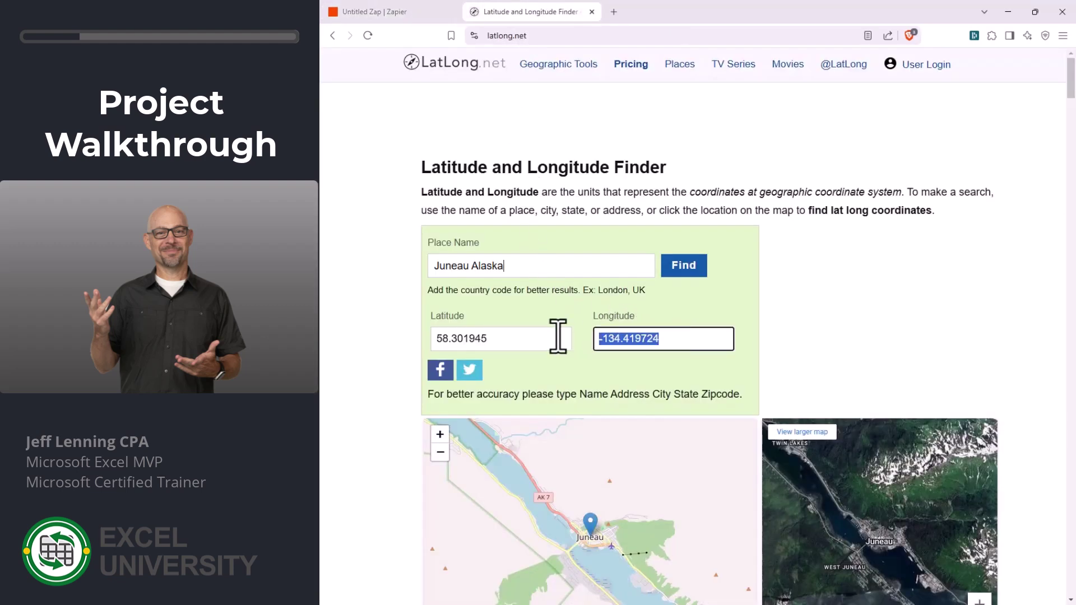
left_click(415, 13)
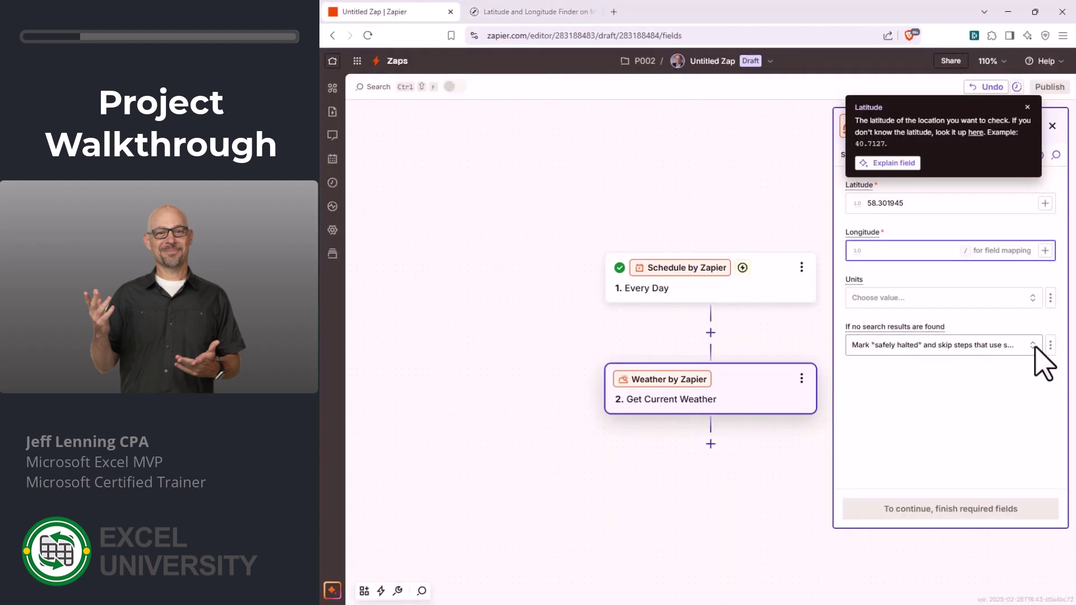
key("ctrl+v")
- Set the weather step's units to Fahrenheit
left_click(1027, 106)
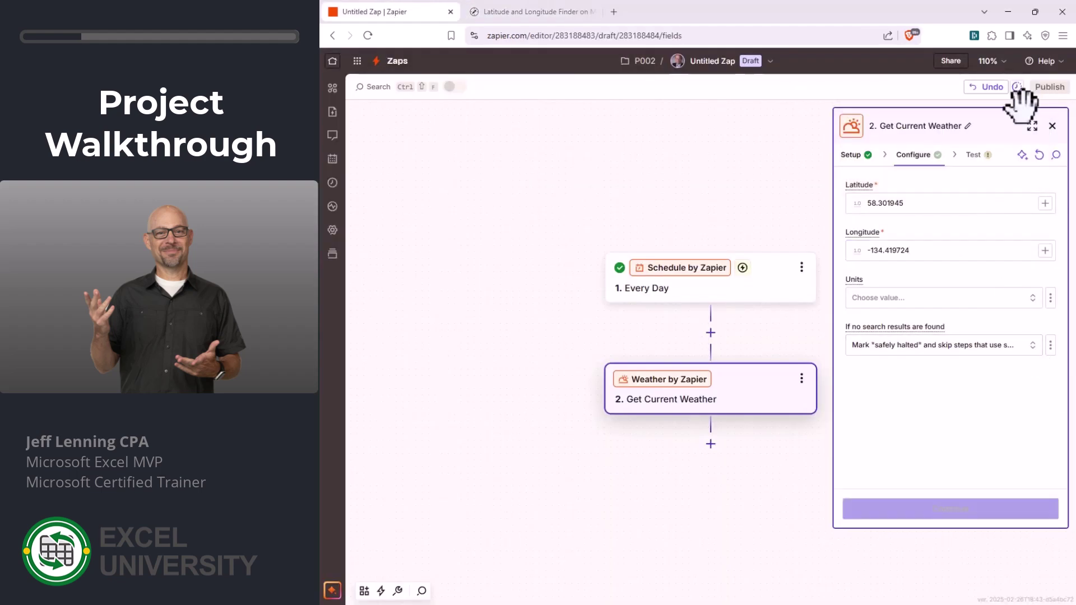
left_click(912, 298)
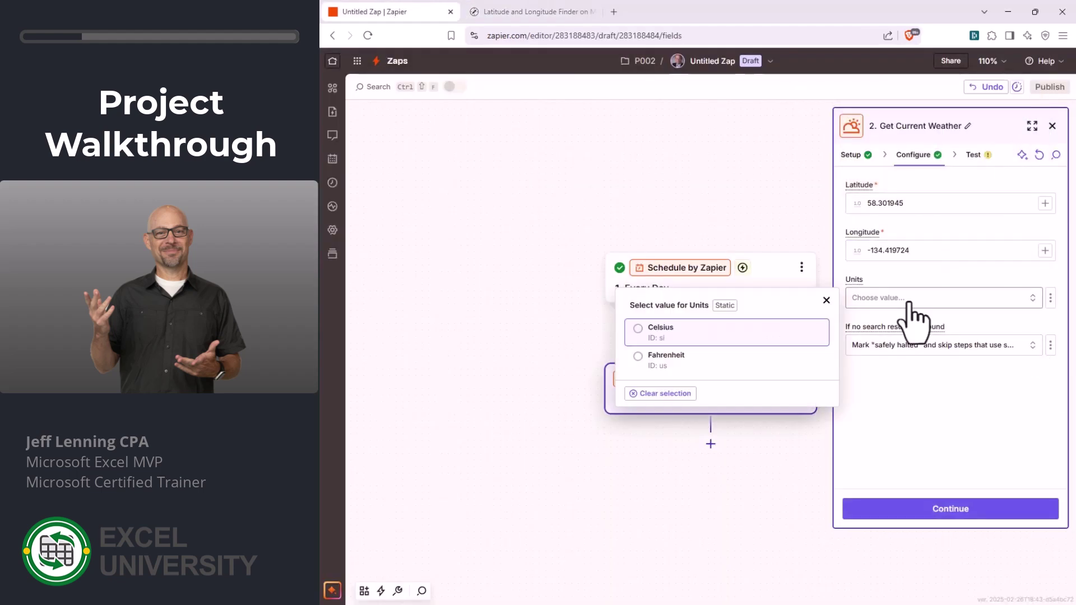
left_click(654, 361)
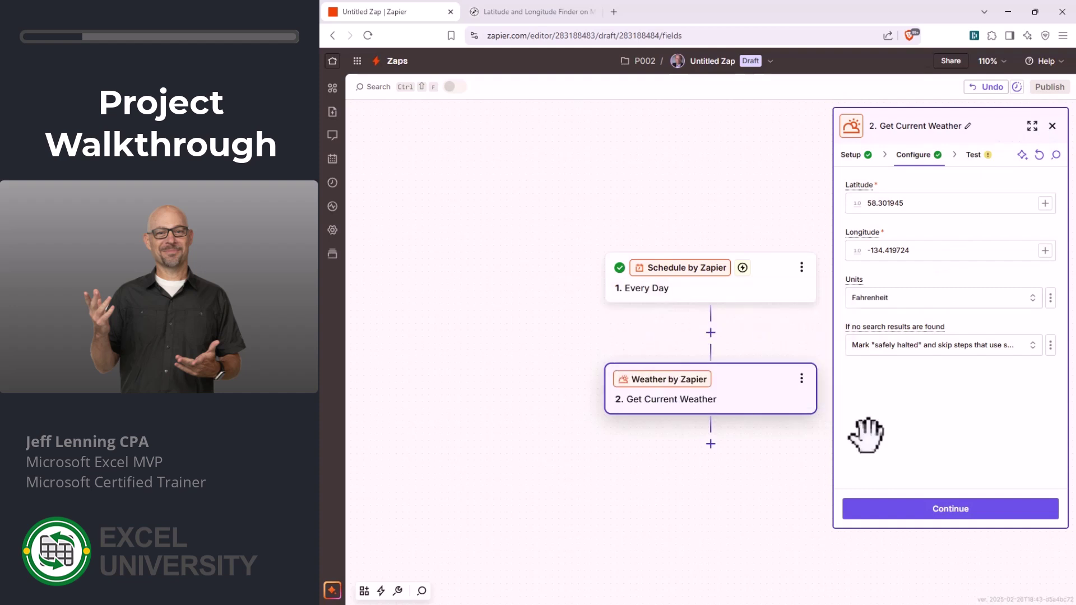
left_click(977, 511)
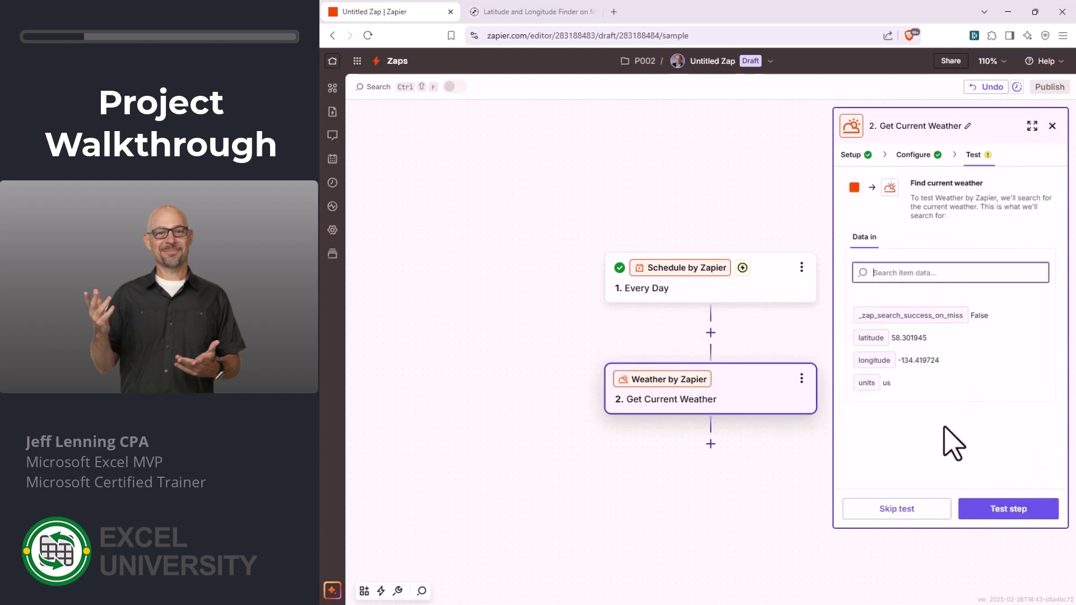
- Test the weather step, review the returned forecast, and add a third step
left_click(982, 507)
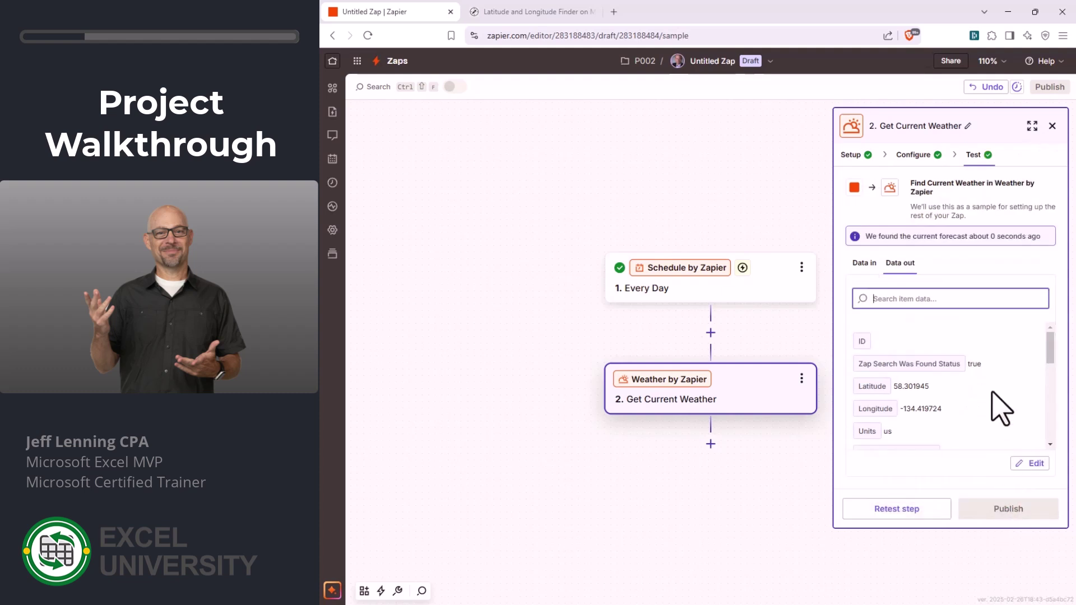
scroll(974, 347, "down", 1)
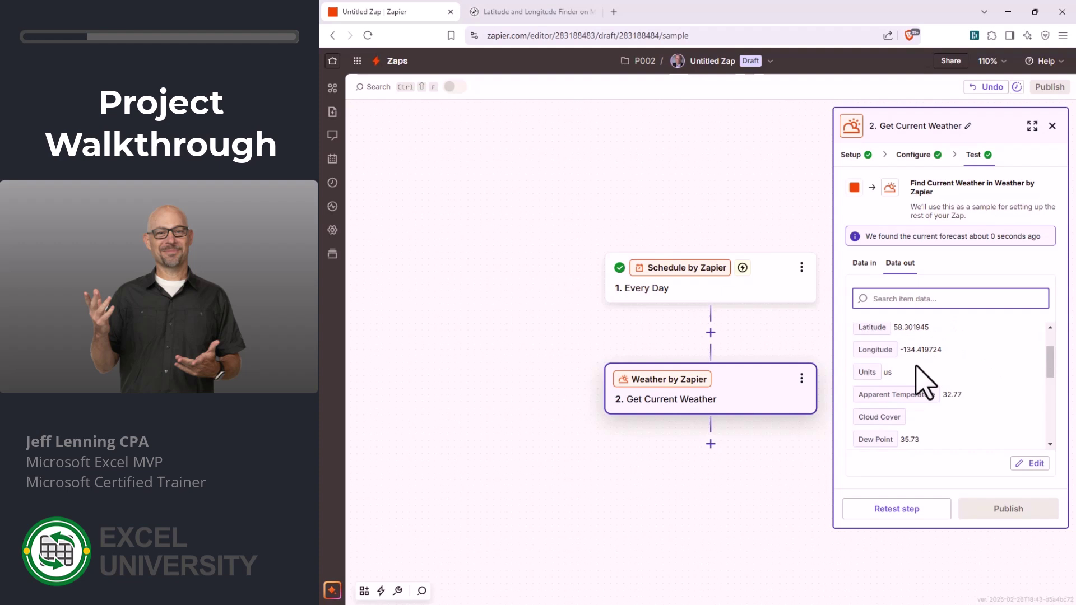
scroll(990, 379, "down", 4)
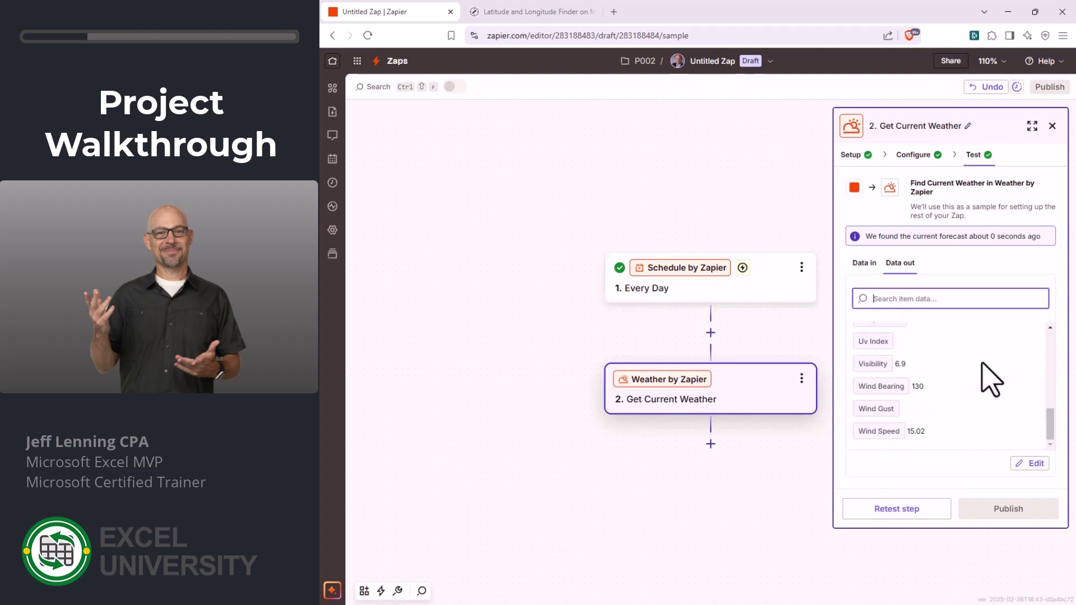
left_click(710, 443)
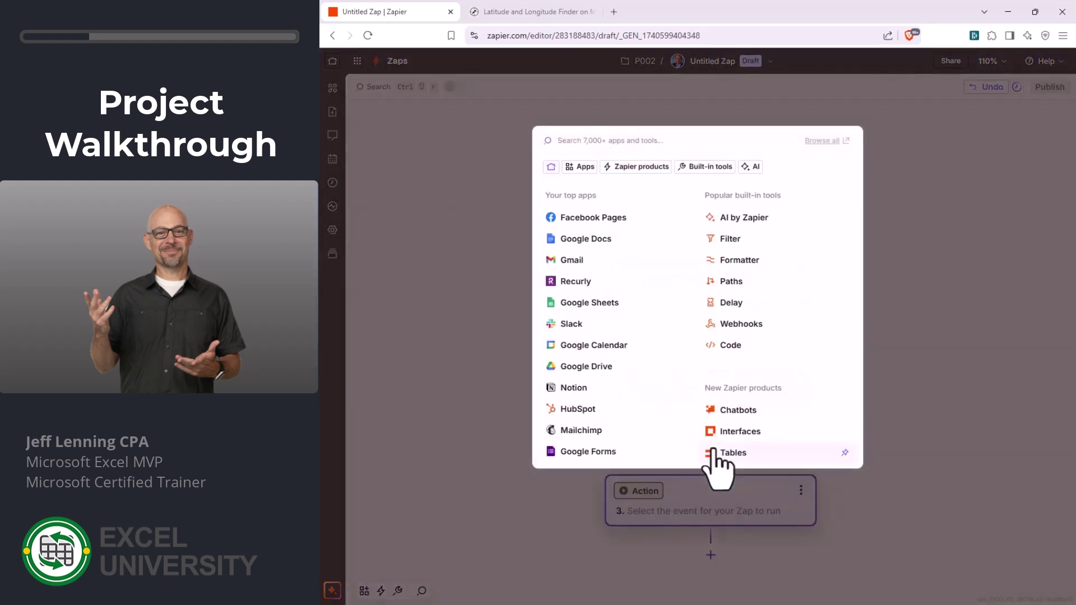
- Set step 3 to AI by Zapier's Analyze and Return Data event and launch the prompt assistant
left_click(749, 241)
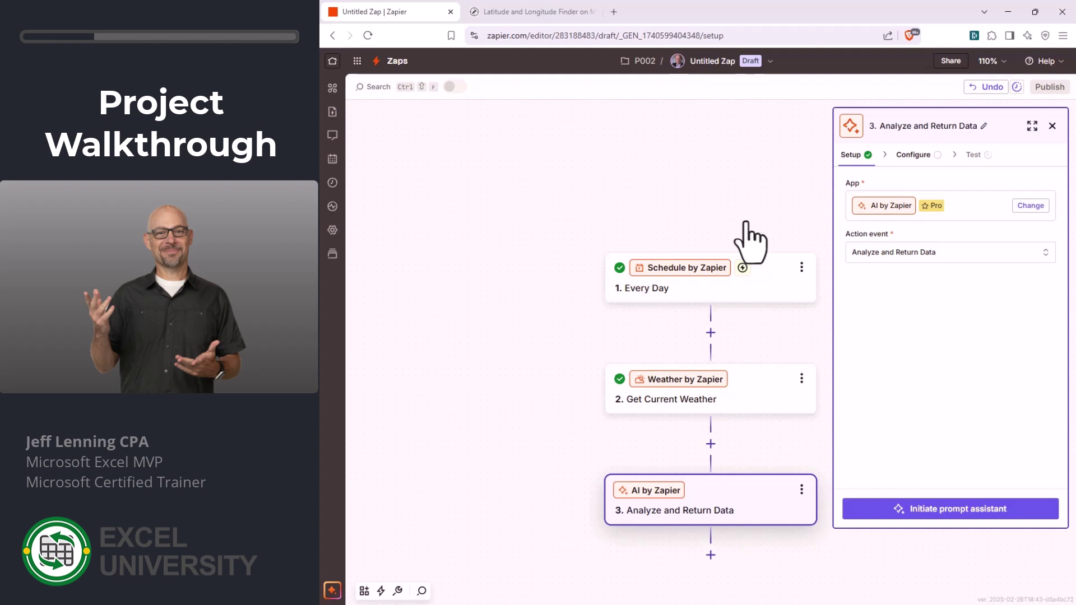
left_click(926, 253)
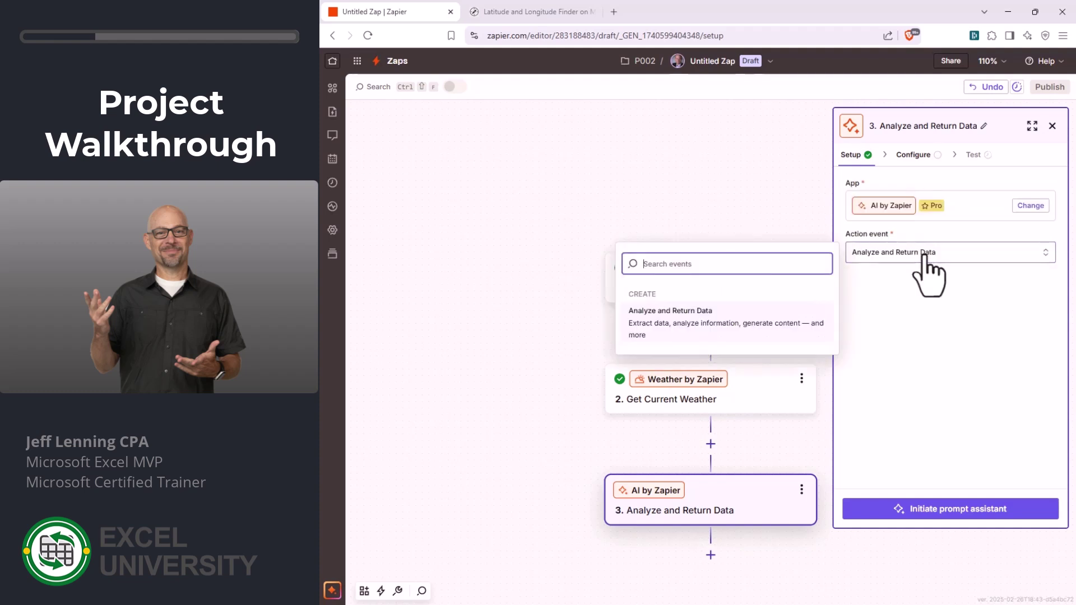
left_click(674, 324)
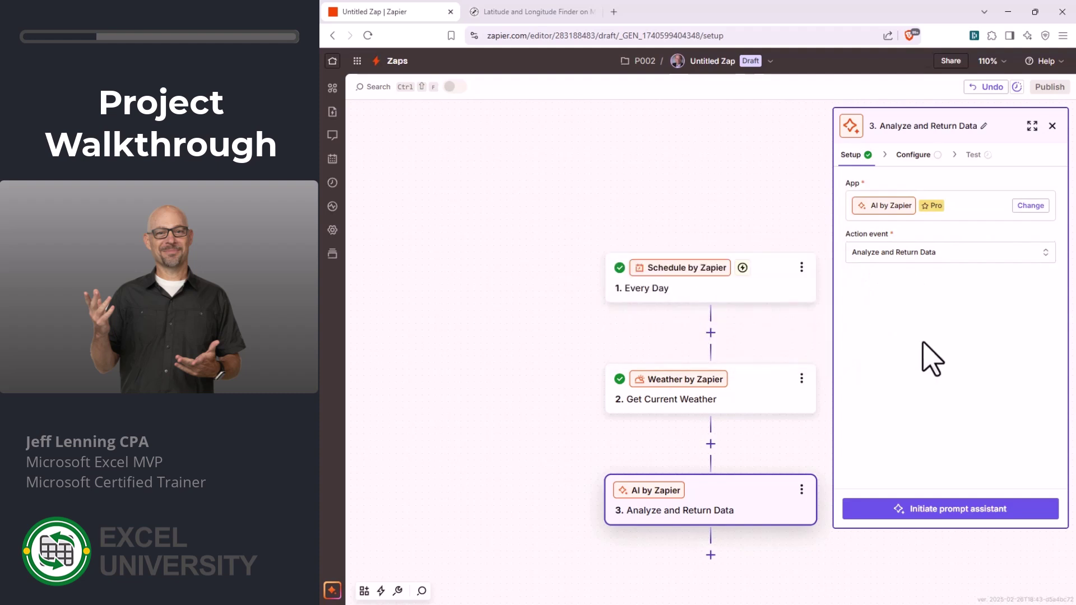
left_click(958, 510)
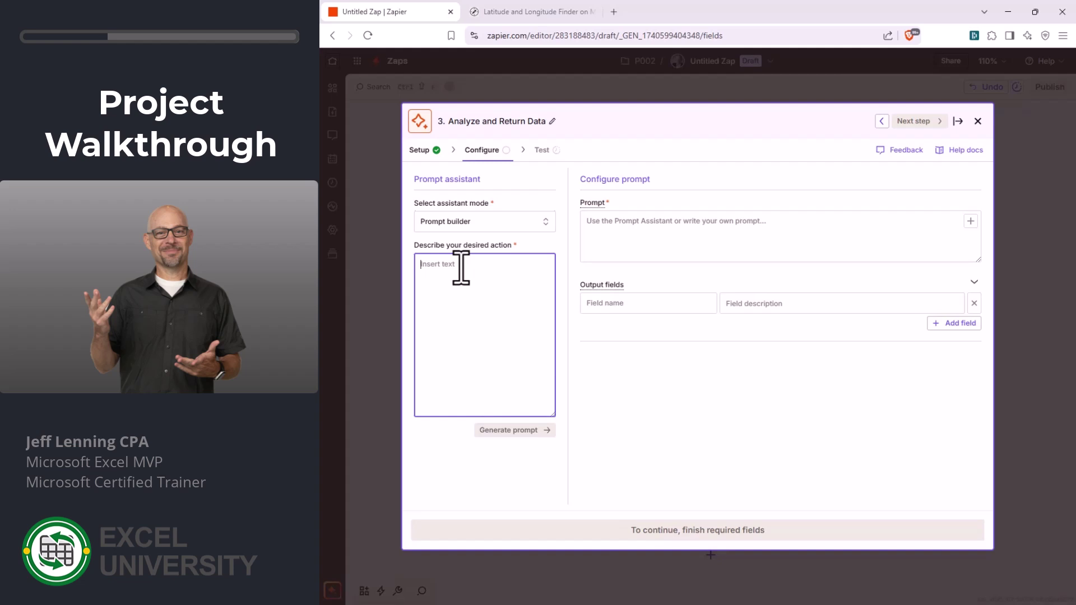
- Switch the prompt assistant mode to Templates and scroll through the template list
left_click(485, 228)
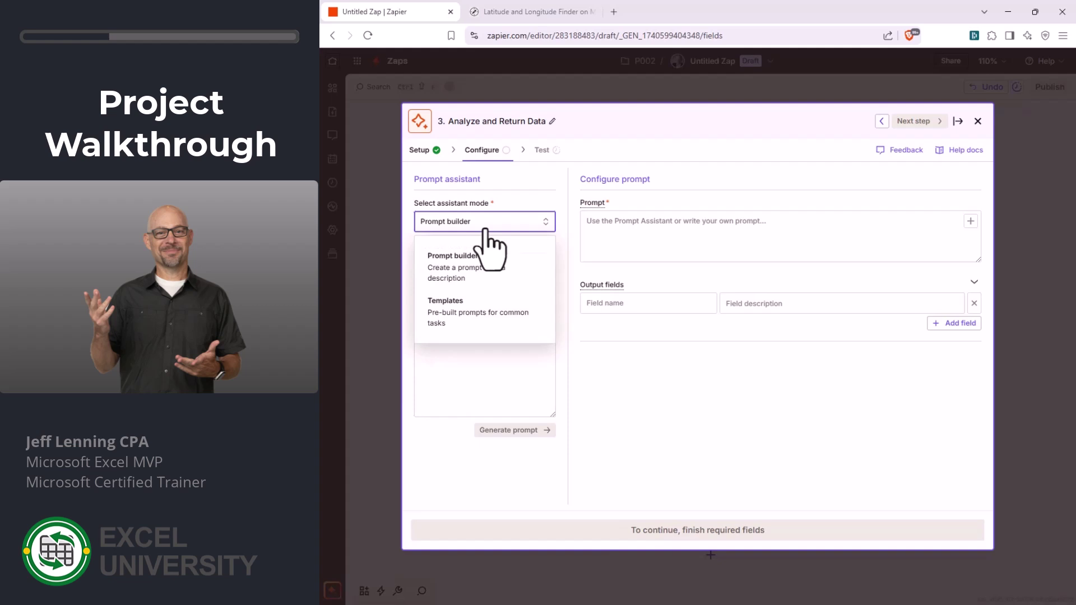
left_click(460, 310)
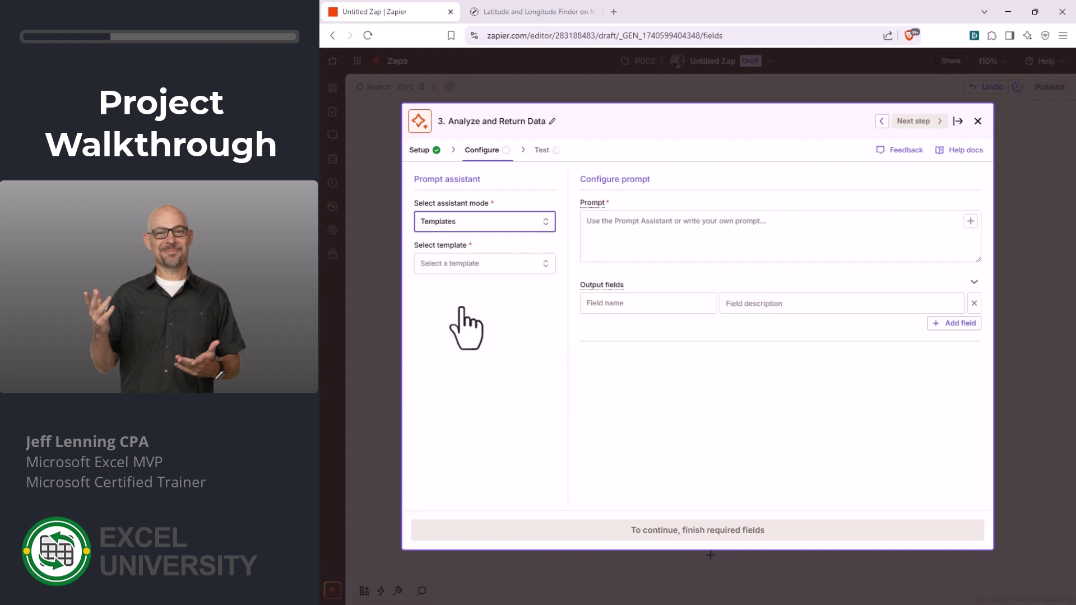
left_click(487, 266)
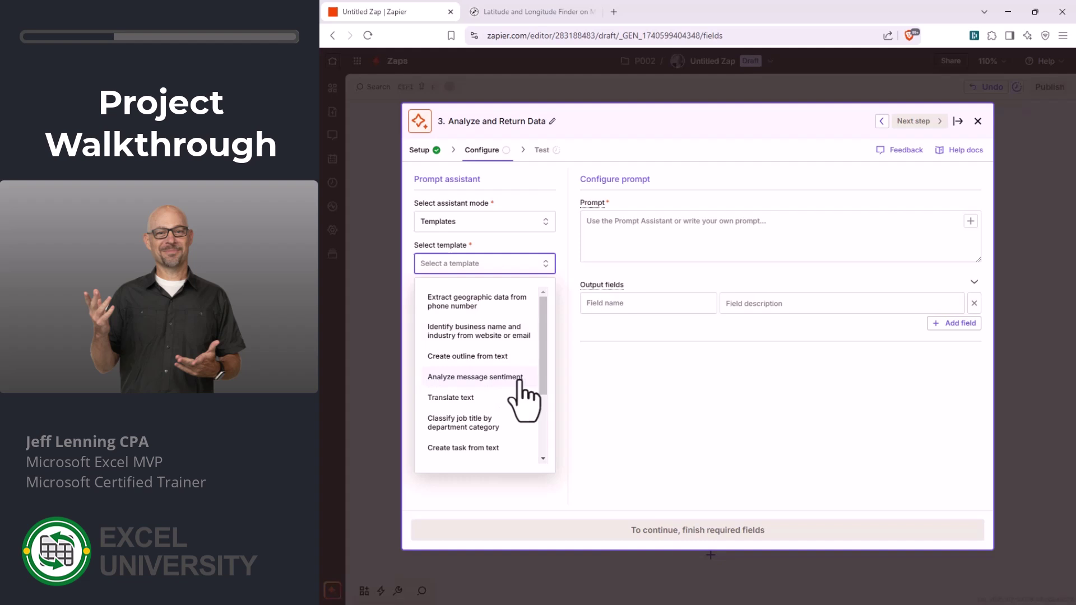
scroll(502, 394, "down", 2)
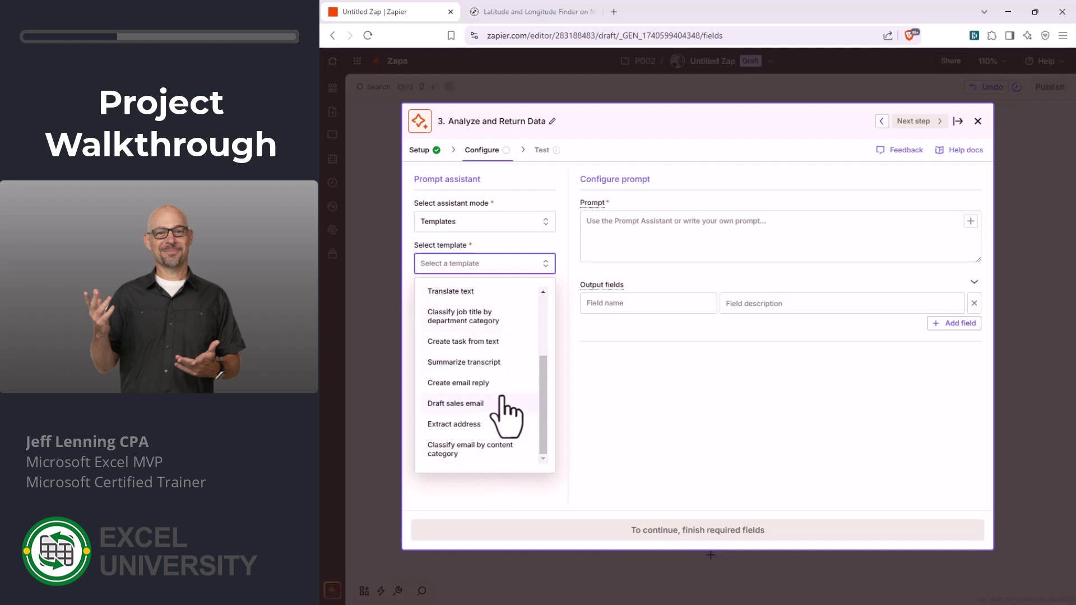
left_click(500, 225)
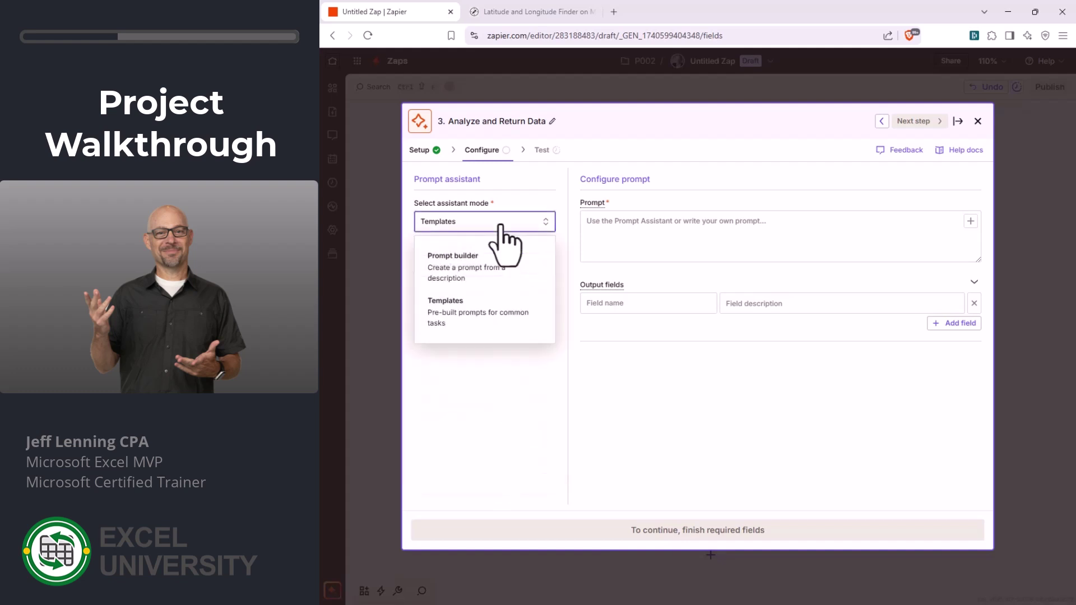
- In Prompt builder mode, describe a dynamic weather reporter turning basic weather data into a lively report
left_click(493, 261)
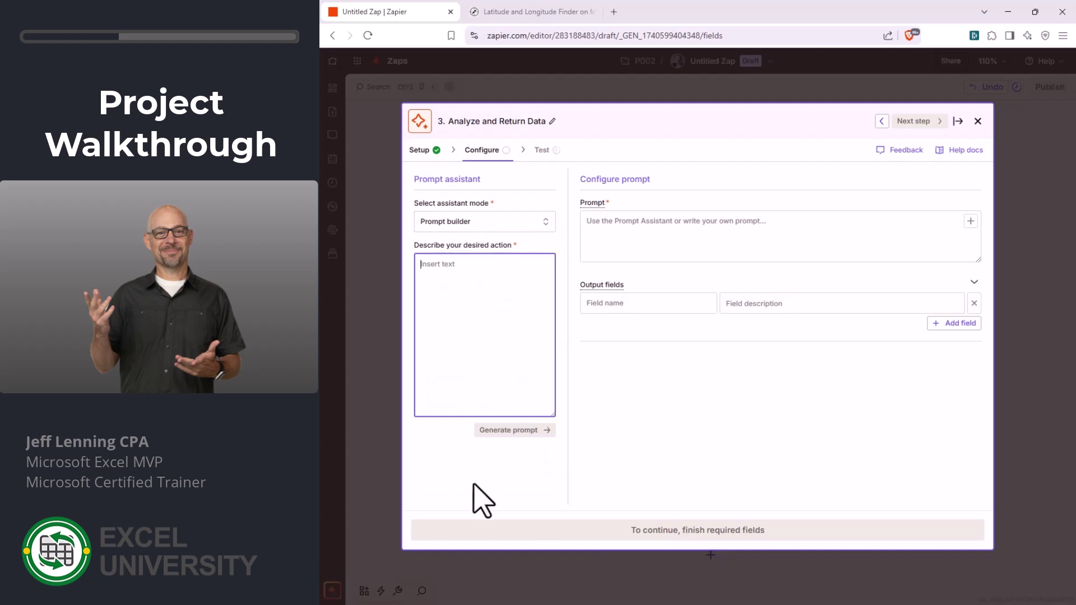
type("you a")
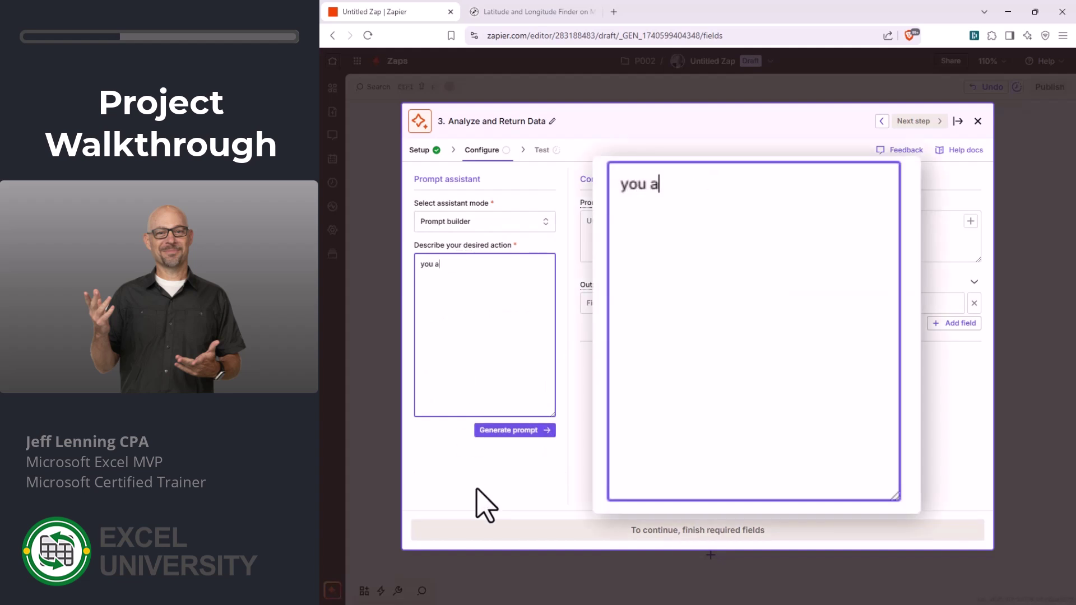
type("re a dynamic weather repor")
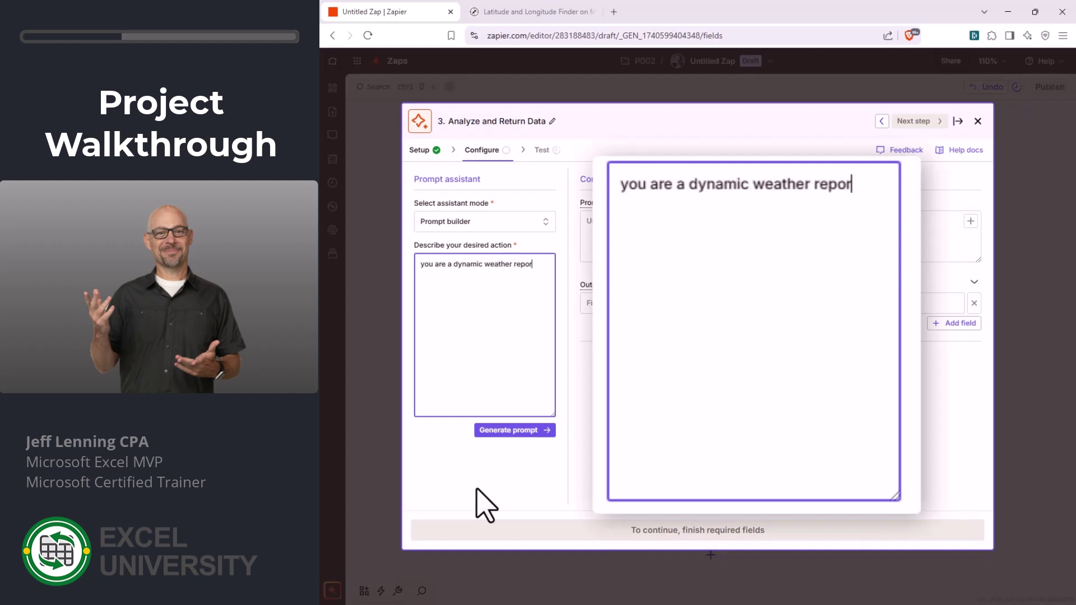
type("ter. i want you to ")
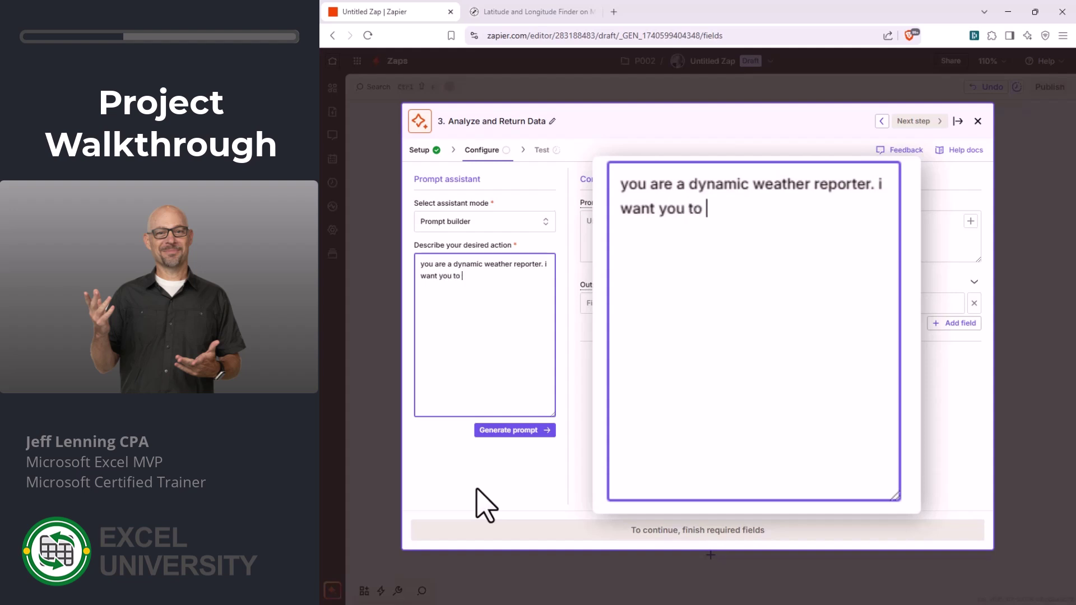
type("take the basic we")
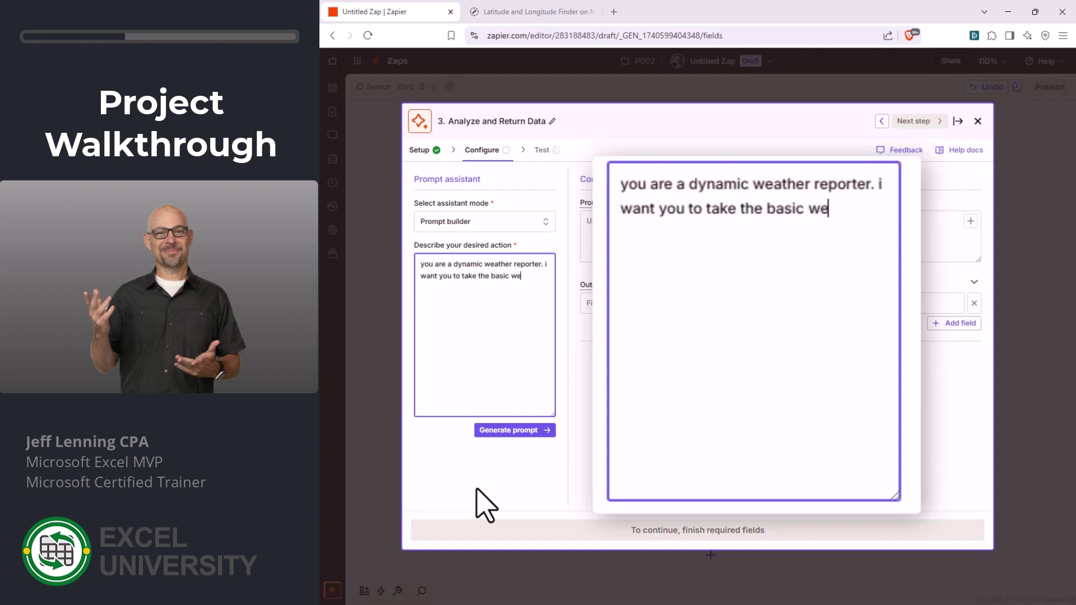
type("ather data")
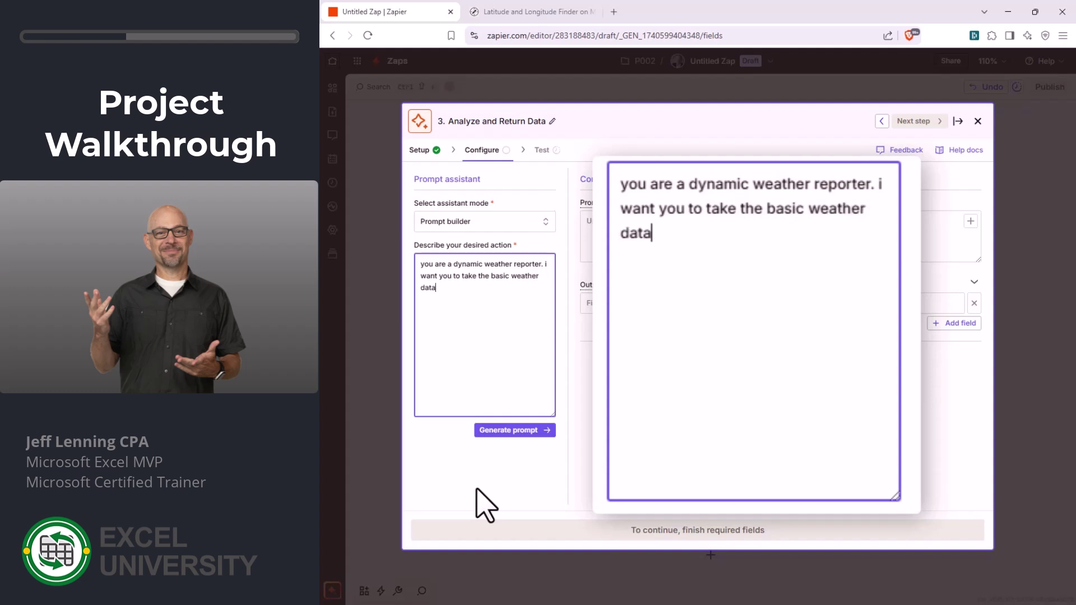
type(" that i wil")
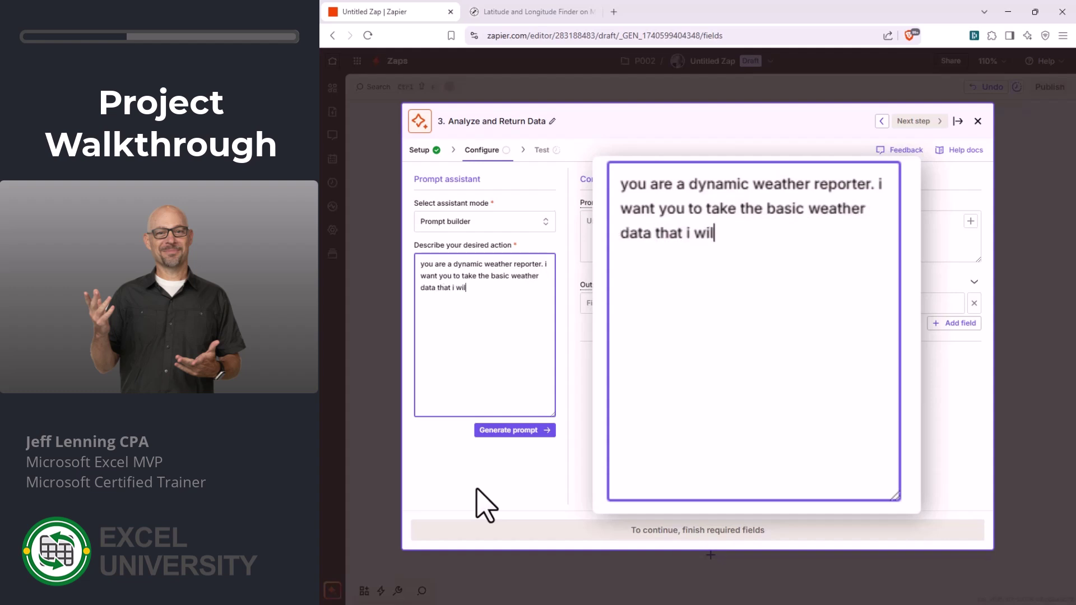
type("l provide and ")
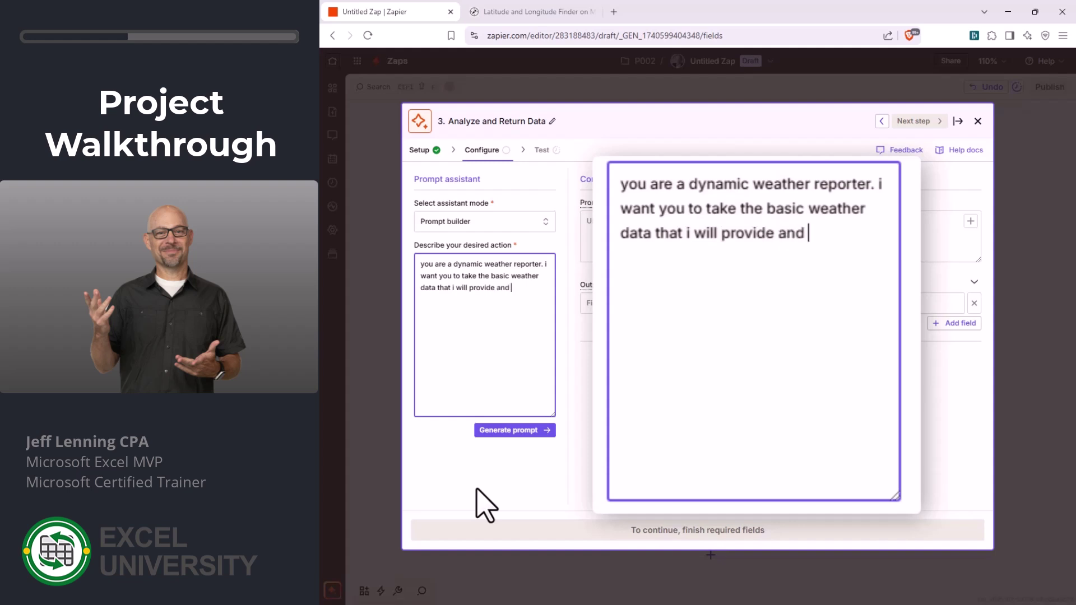
type("create a")
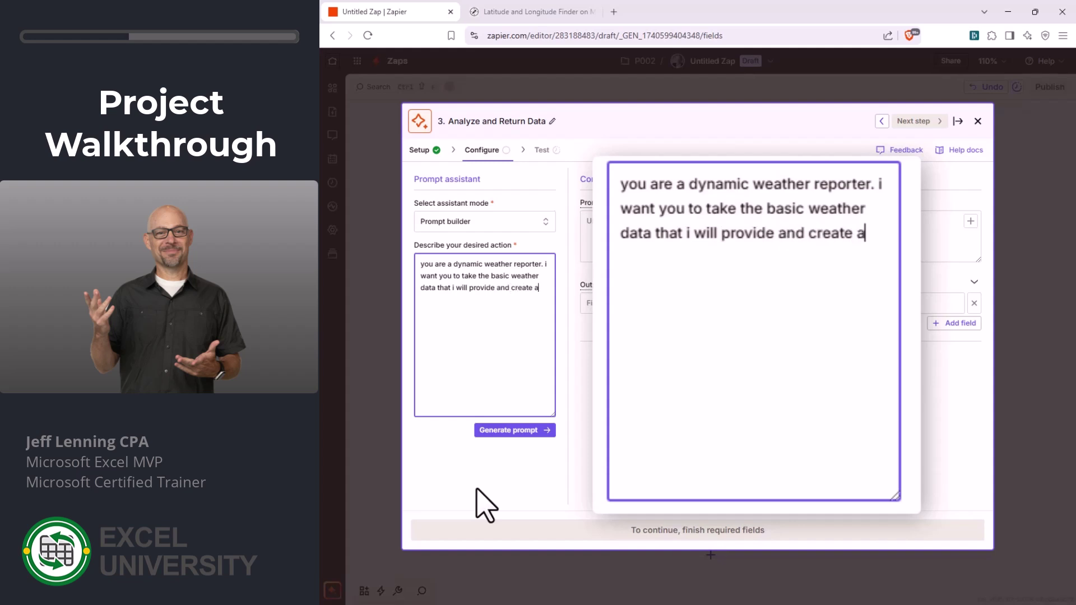
type(" lively ")
type("weather repor")
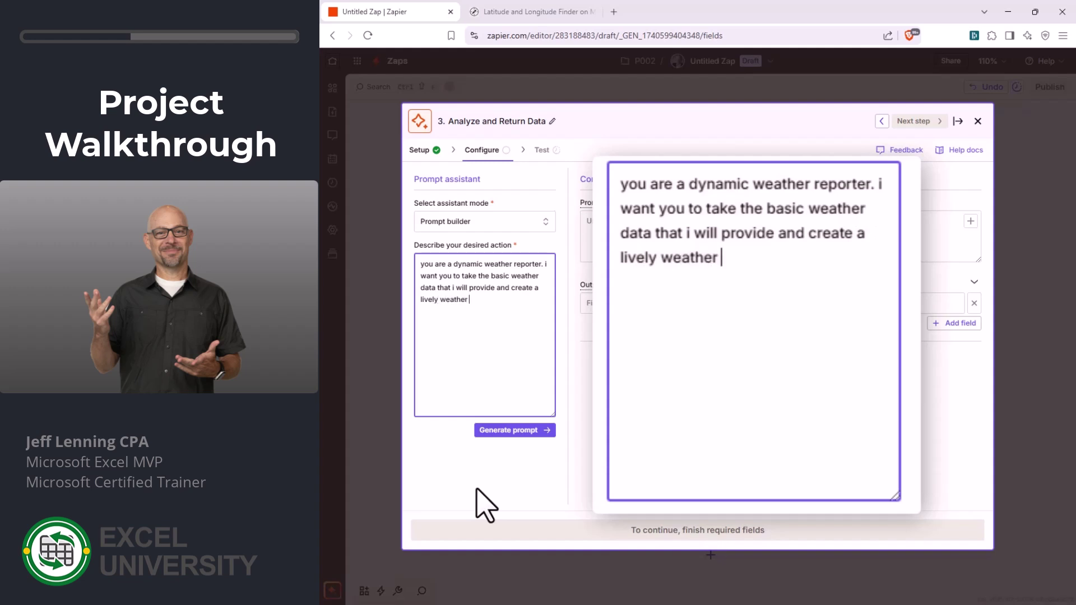
type("t, using")
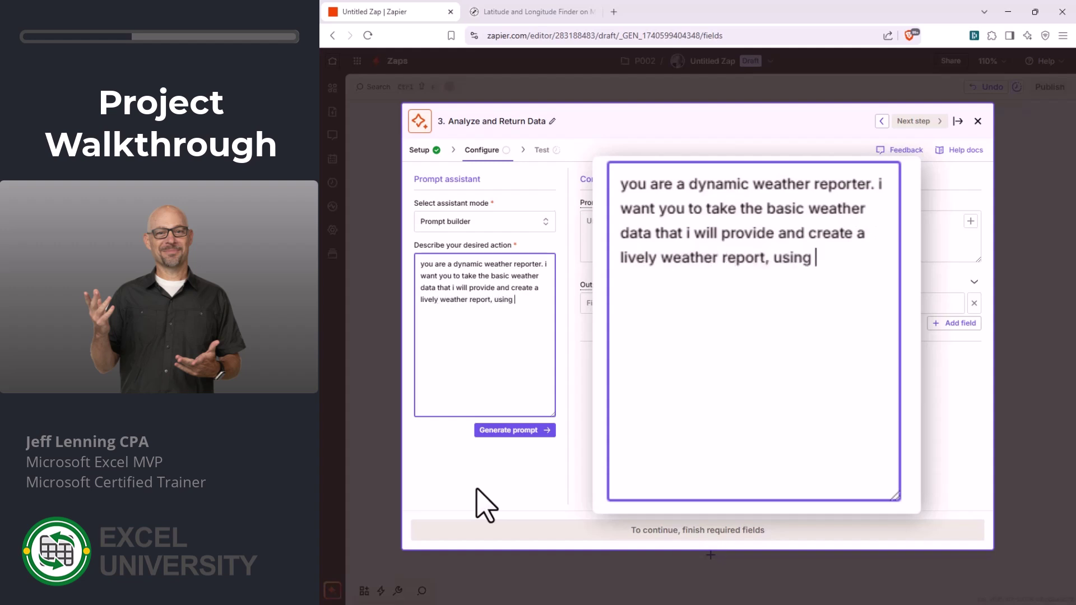
type(" drama,")
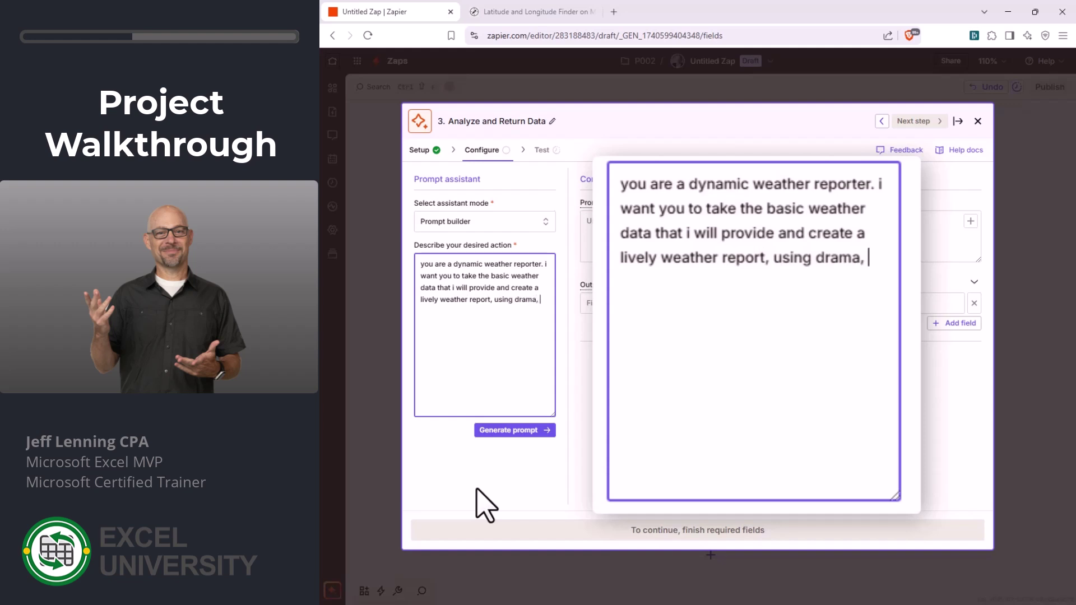
type(" humor, and")
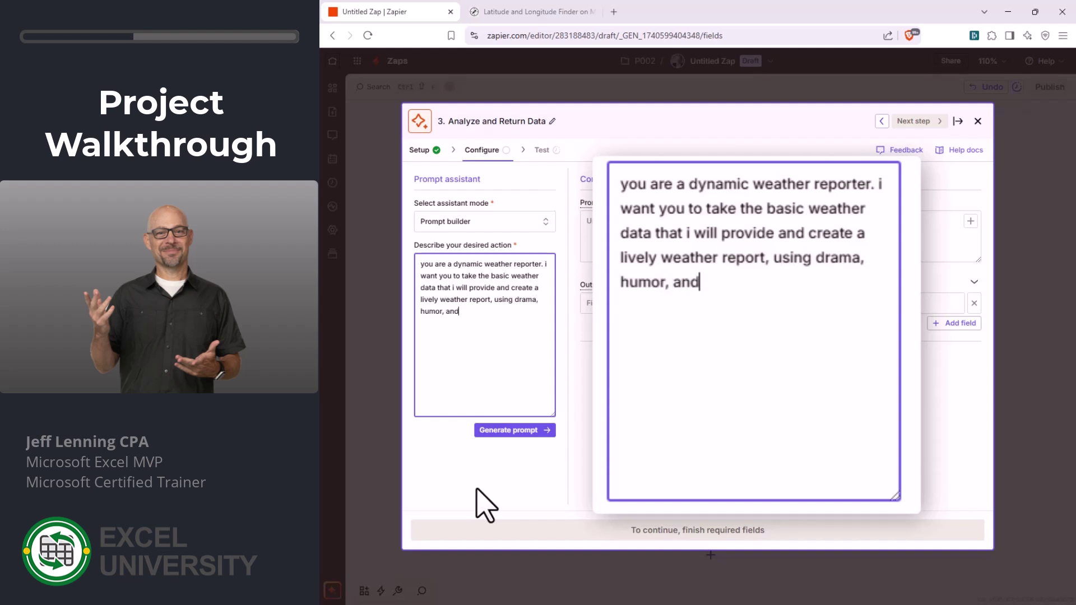
type(" any addition")
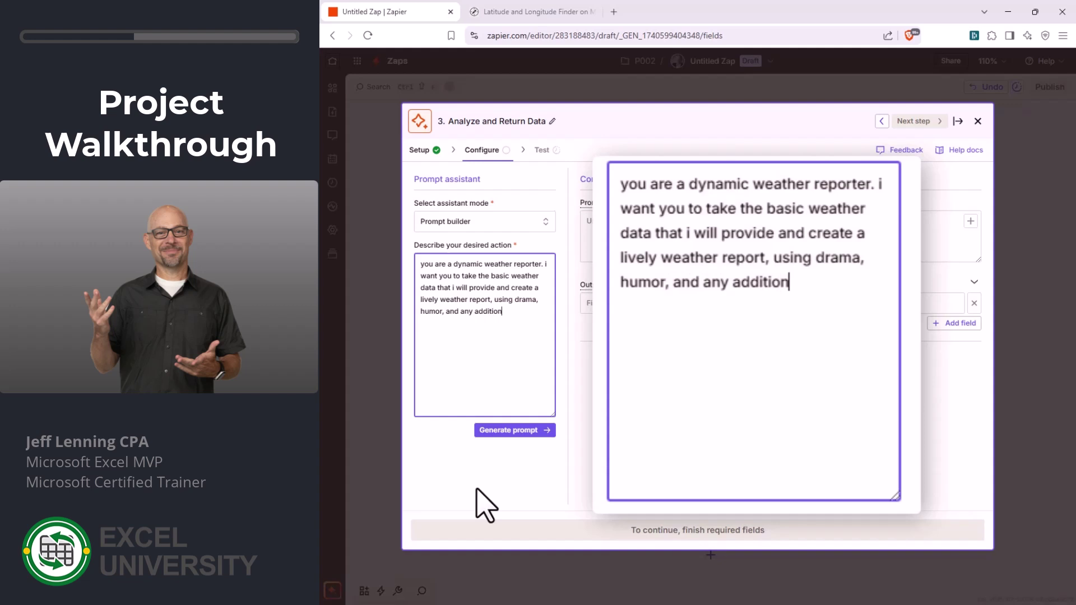
type("al interesti")
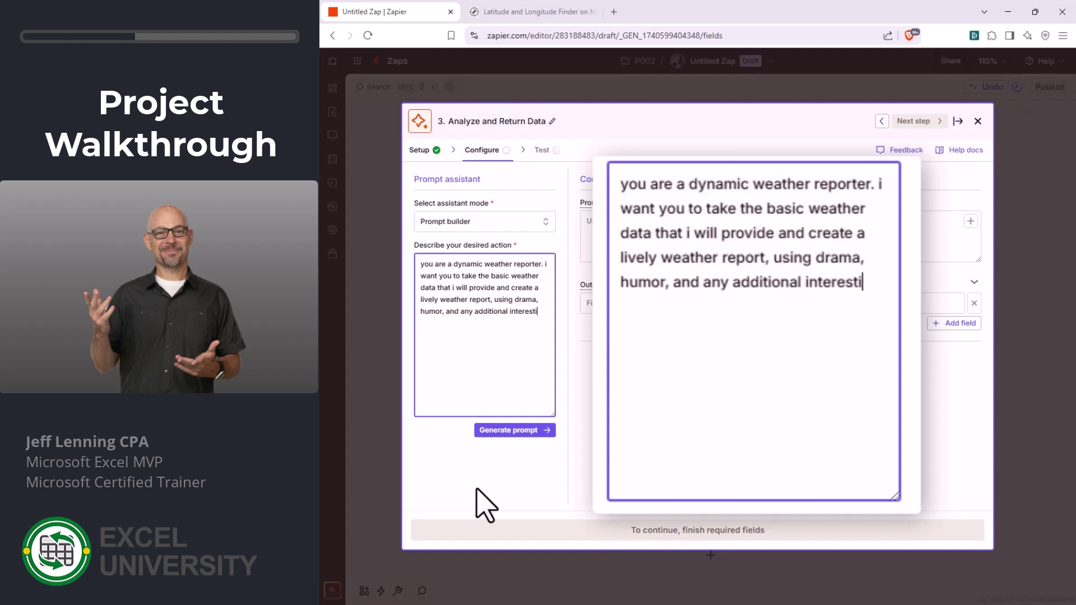
type("ng commentary.")
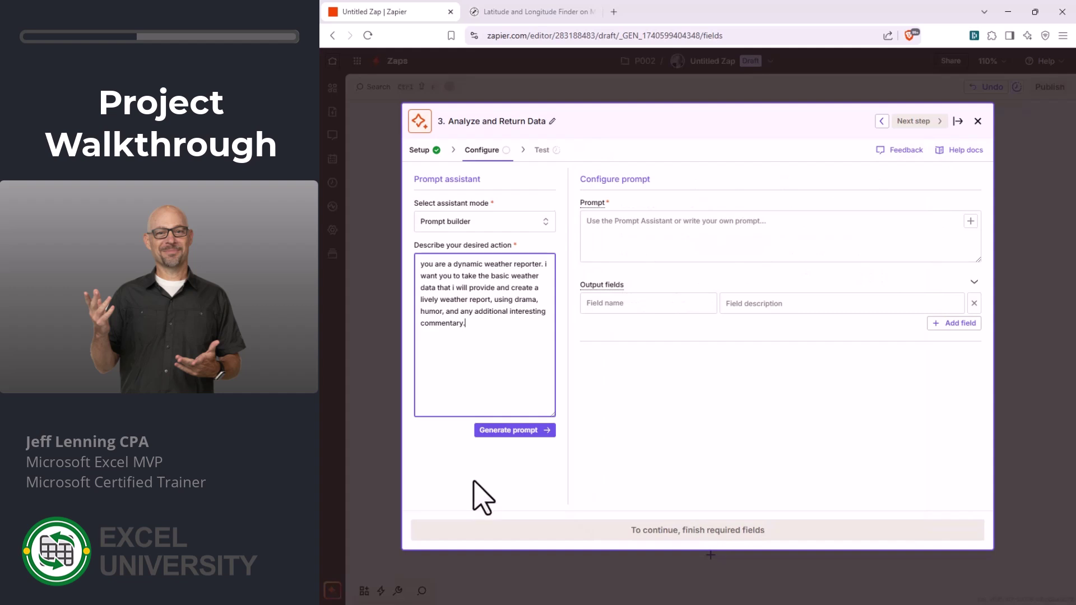
- Generate the prompt and review its Temperature, Humidity, Wind Speed, Conditions inputs and weather_report output
left_click(510, 431)
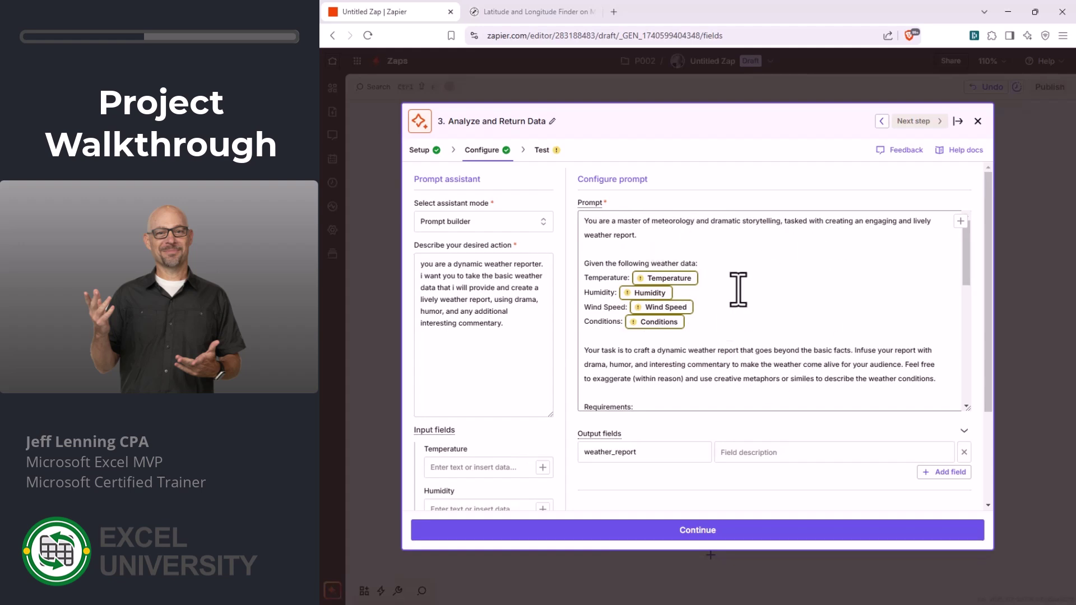
scroll(795, 287, "down", 5)
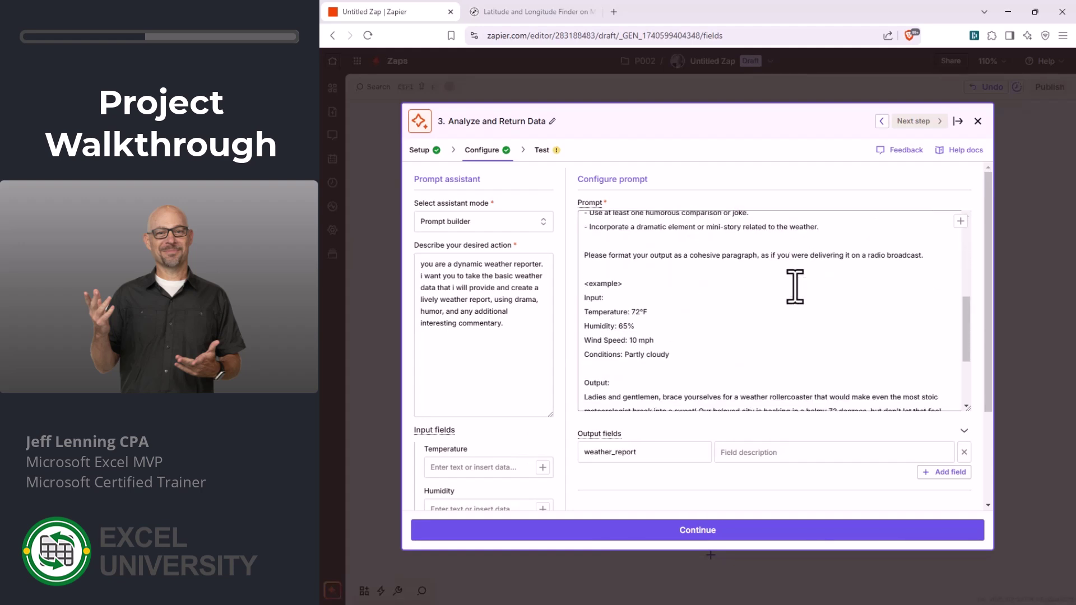
scroll(794, 287, "down", 2)
scroll(794, 287, "up", 8)
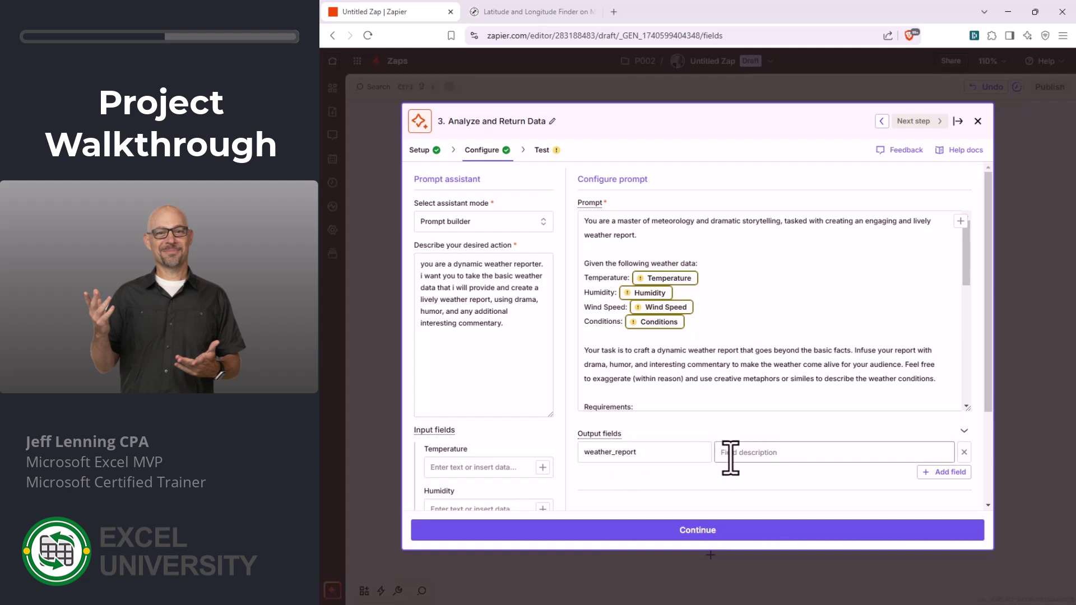
- Replace the Temperature and Humidity placeholders with live Get Current Weather values
left_click(717, 278)
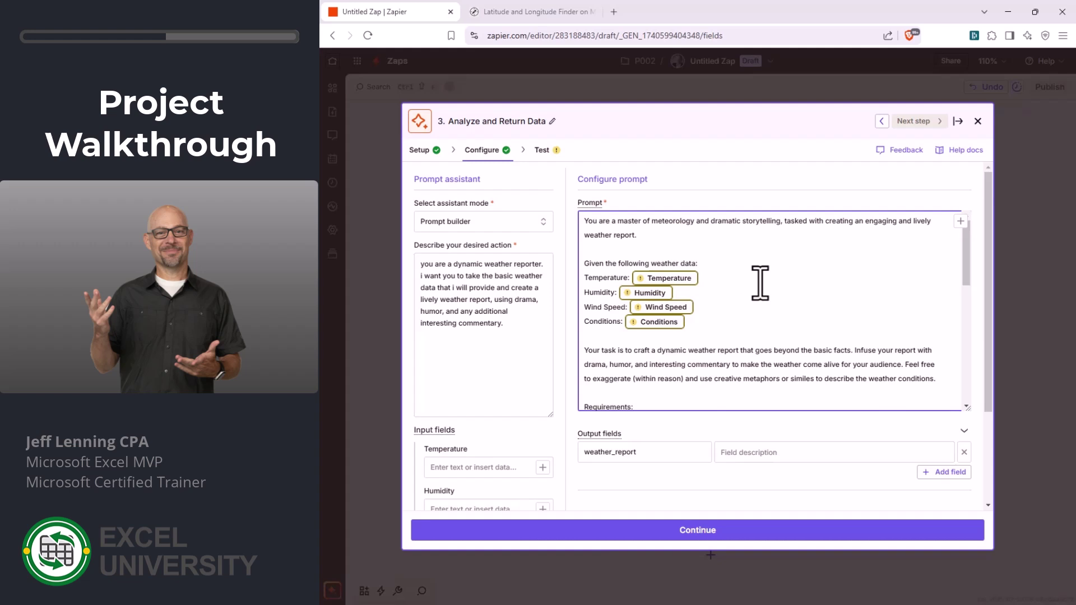
key("BackSpace")
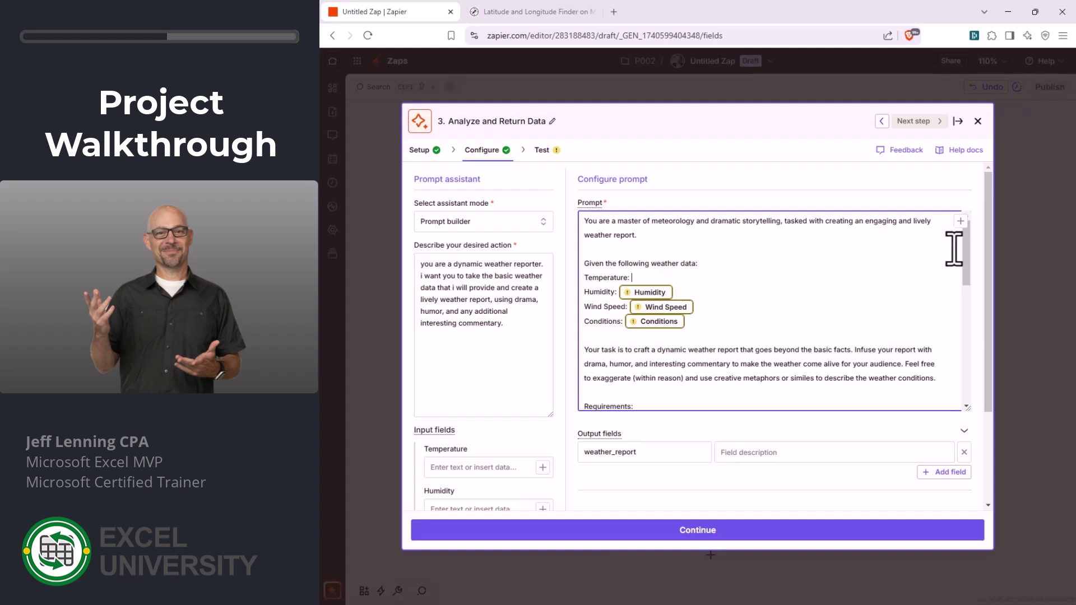
left_click(960, 221)
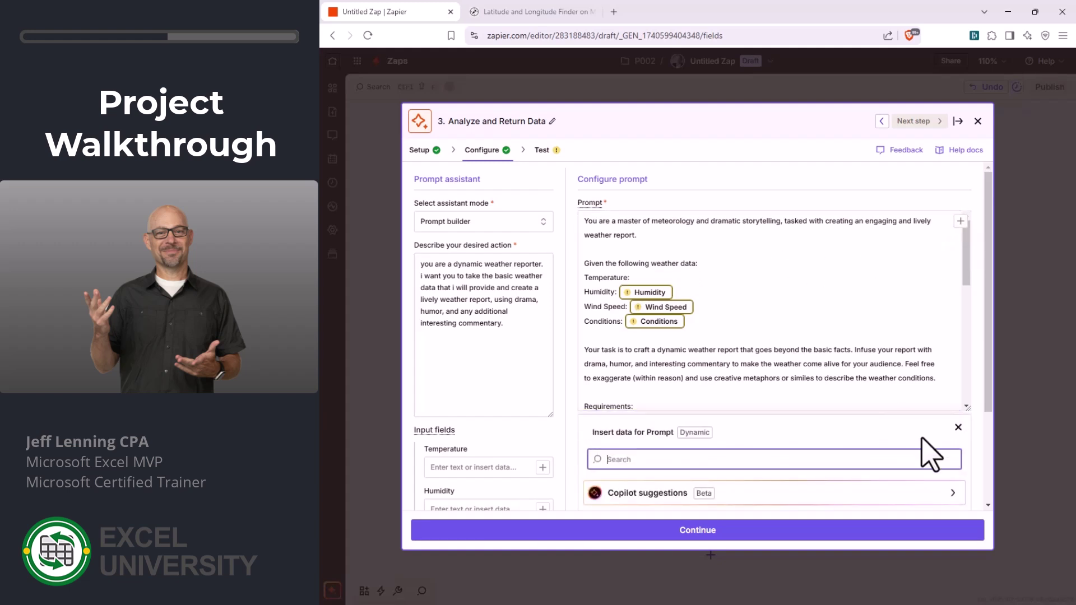
scroll(922, 453, "down", 3)
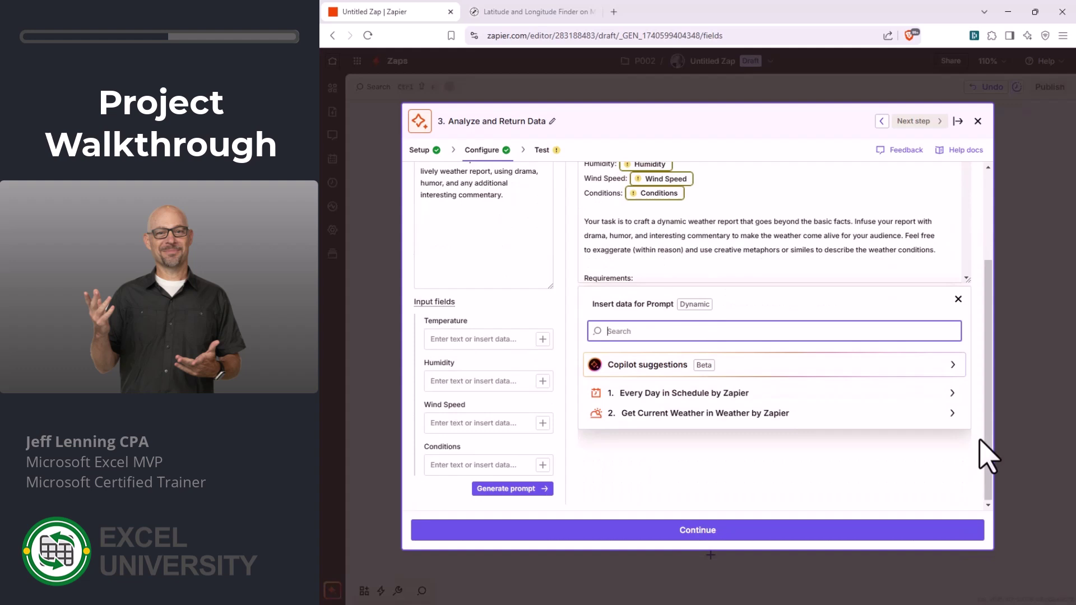
left_click(713, 413)
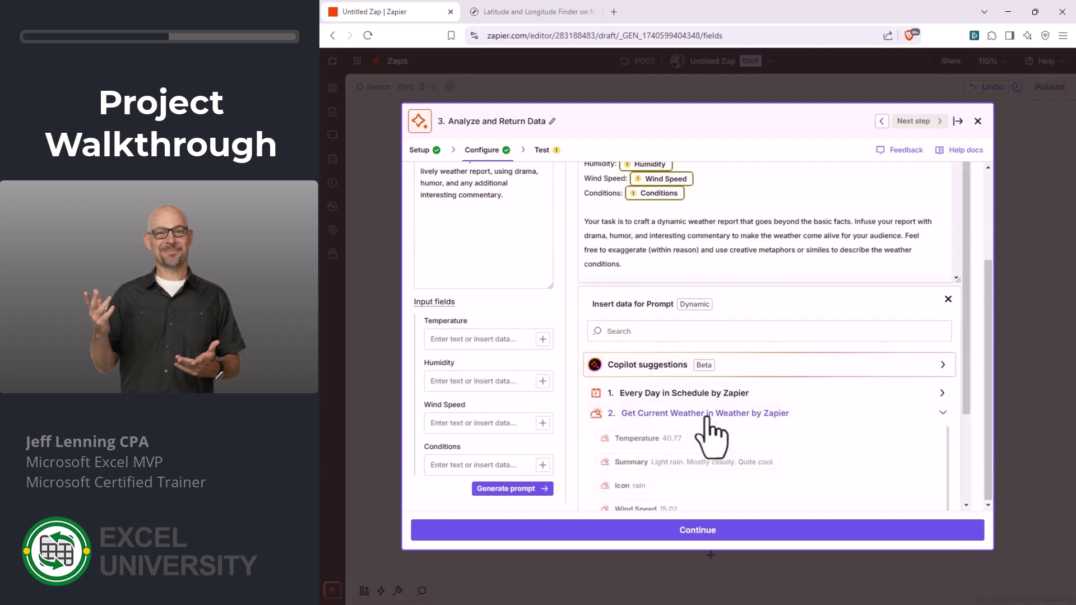
left_click(644, 439)
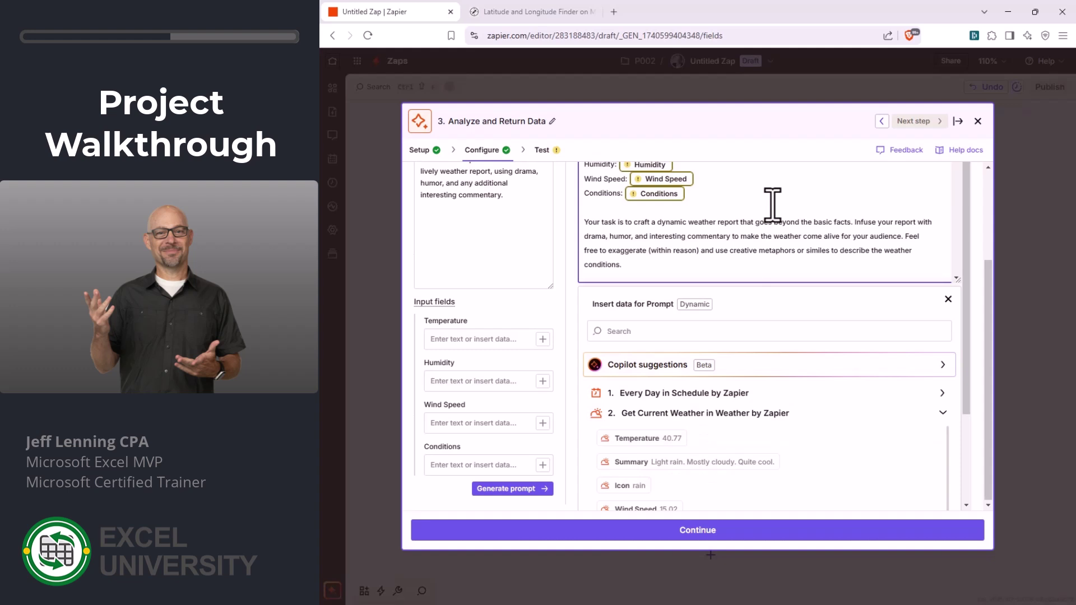
scroll(767, 207, "up", 1)
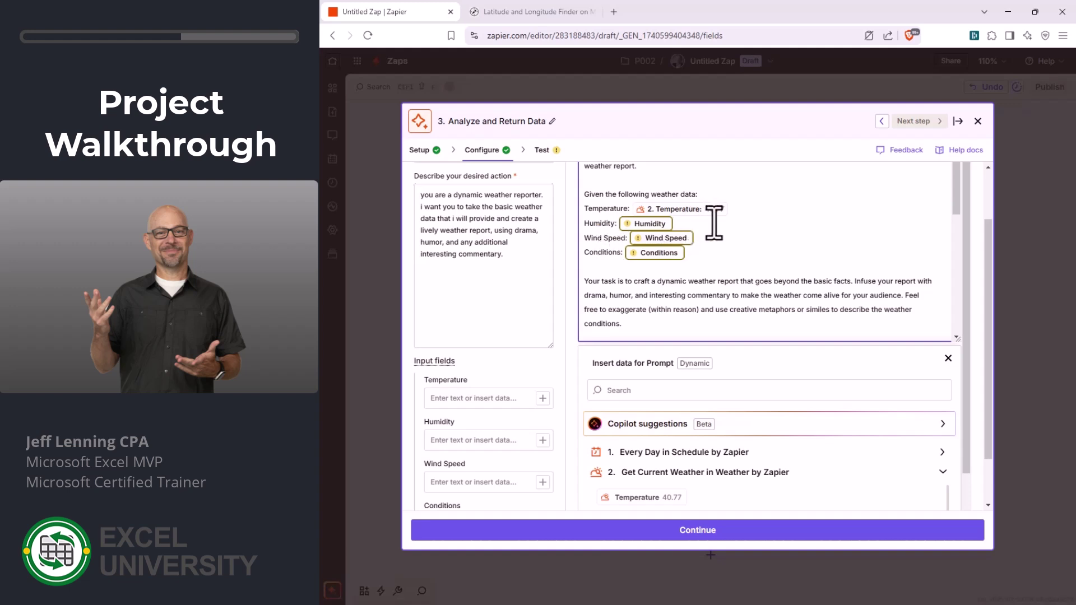
scroll(748, 462, "down", 2)
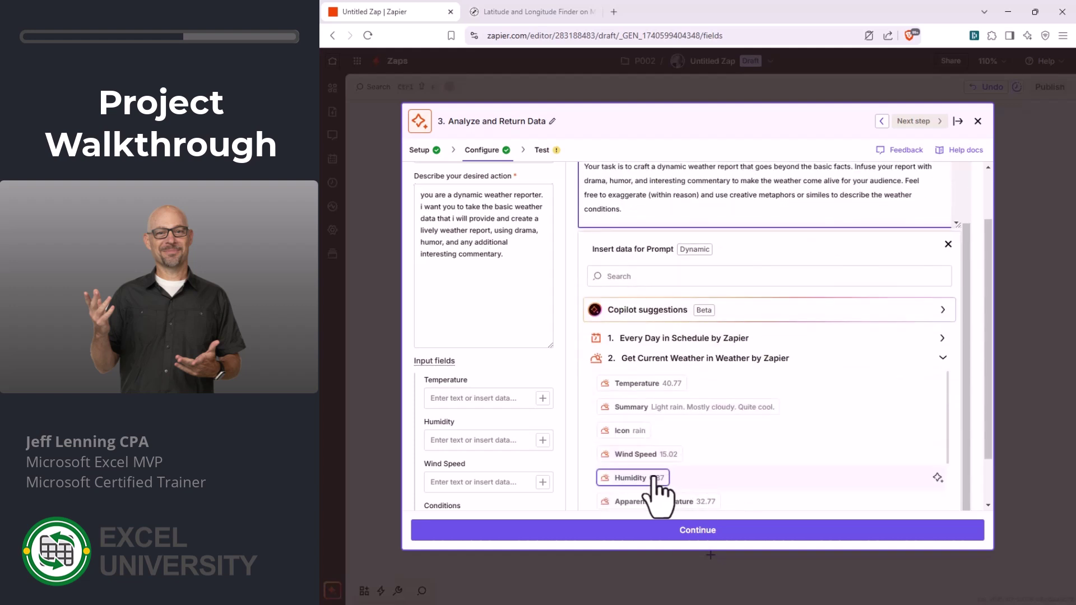
left_click(654, 478)
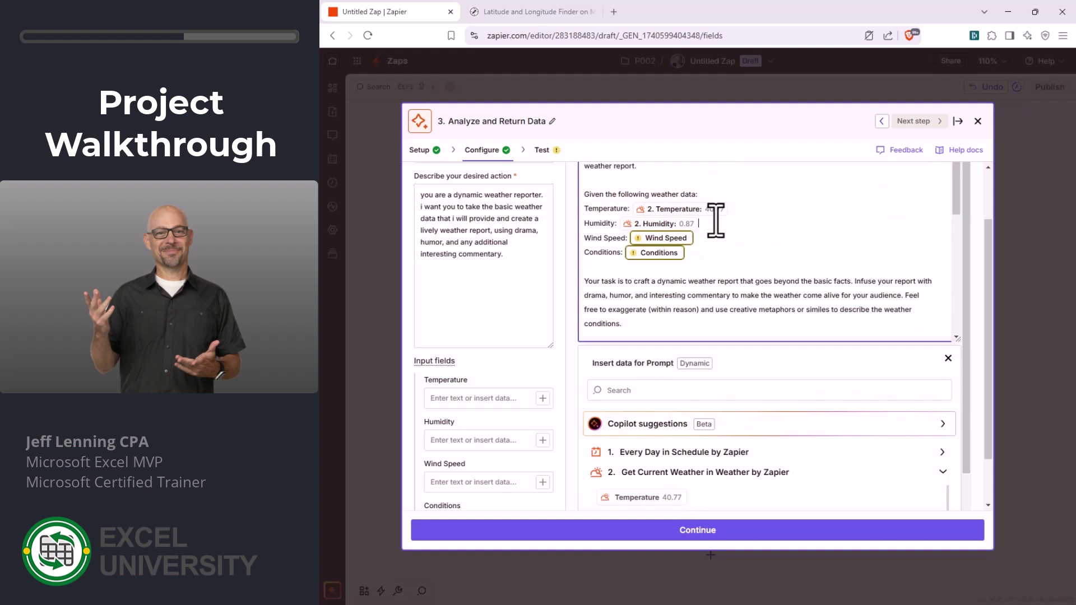
- Add an 'Apparent temperature:' line filled with the live Apparent Temperature value
key("Return")
type("Apparent temperature:")
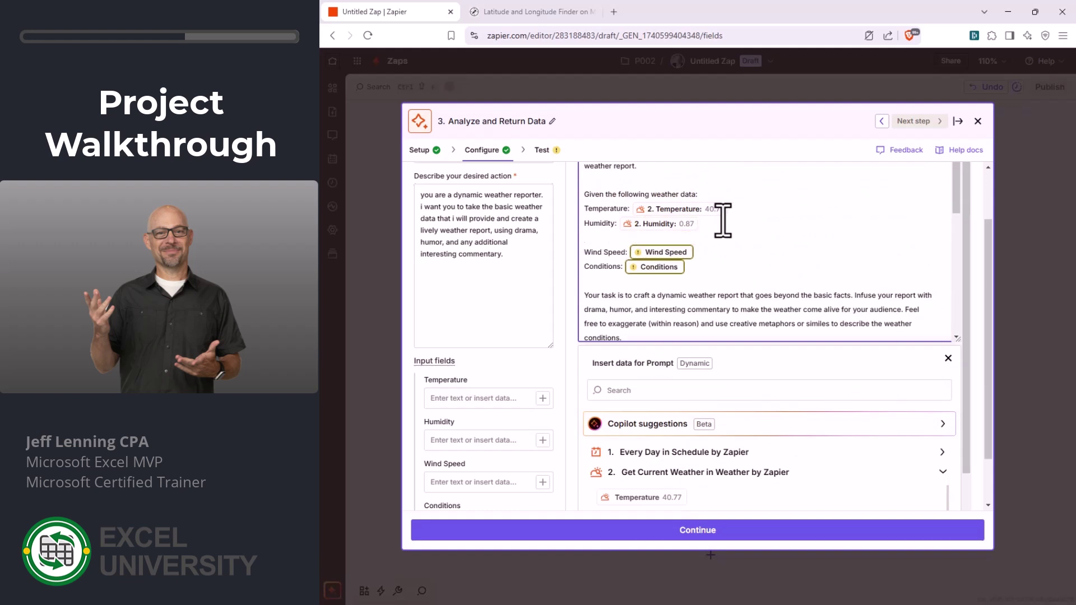
scroll(775, 456, "down", 2)
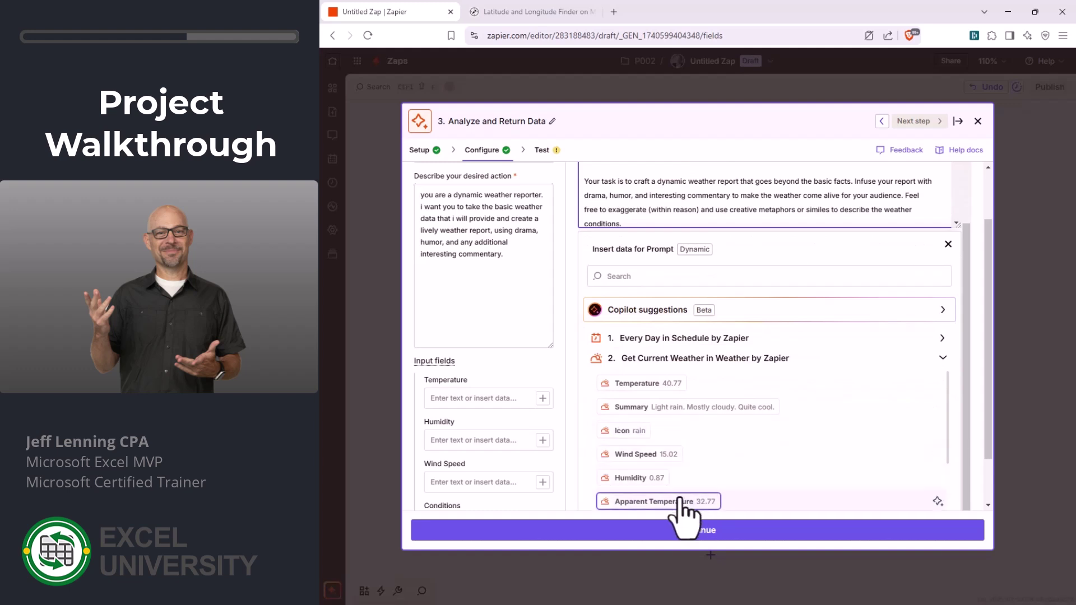
left_click(681, 500)
scroll(773, 213, "up", 2)
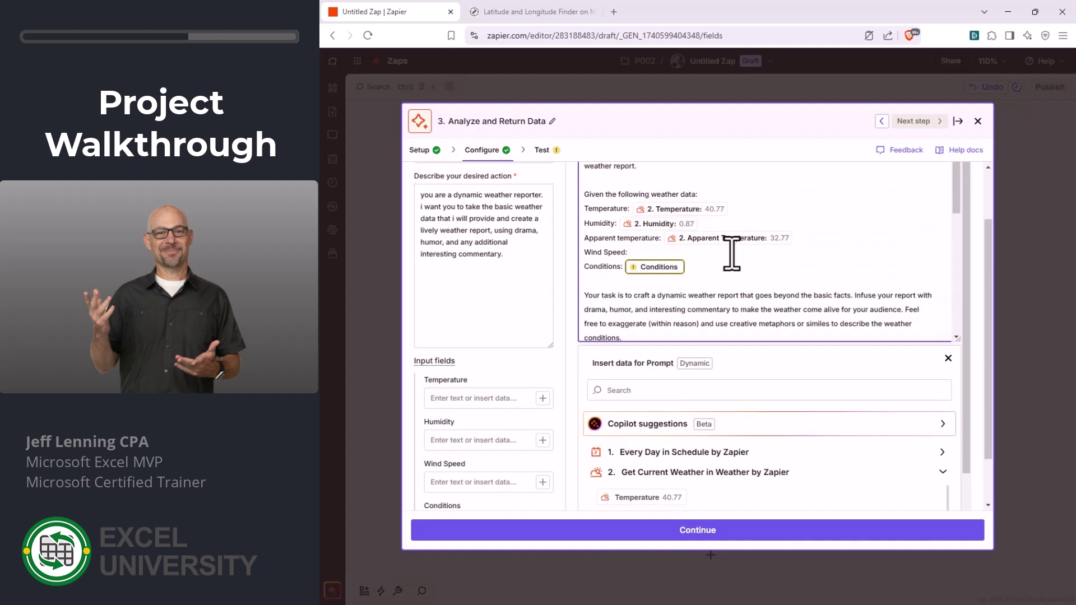
scroll(751, 470, "down", 2)
scroll(773, 204, "up", 2)
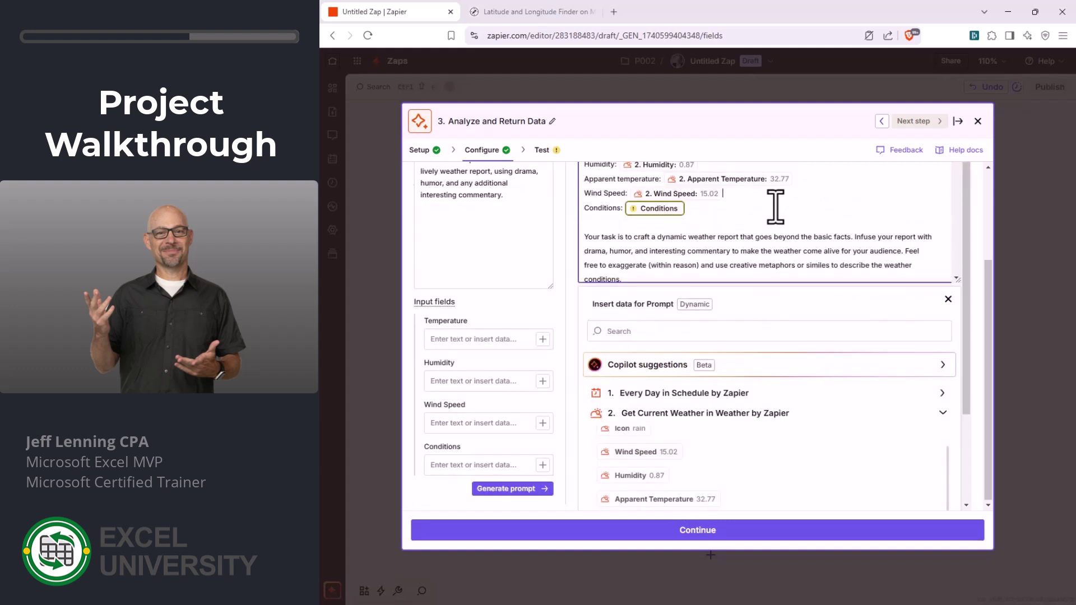
scroll(775, 207, "up", 1)
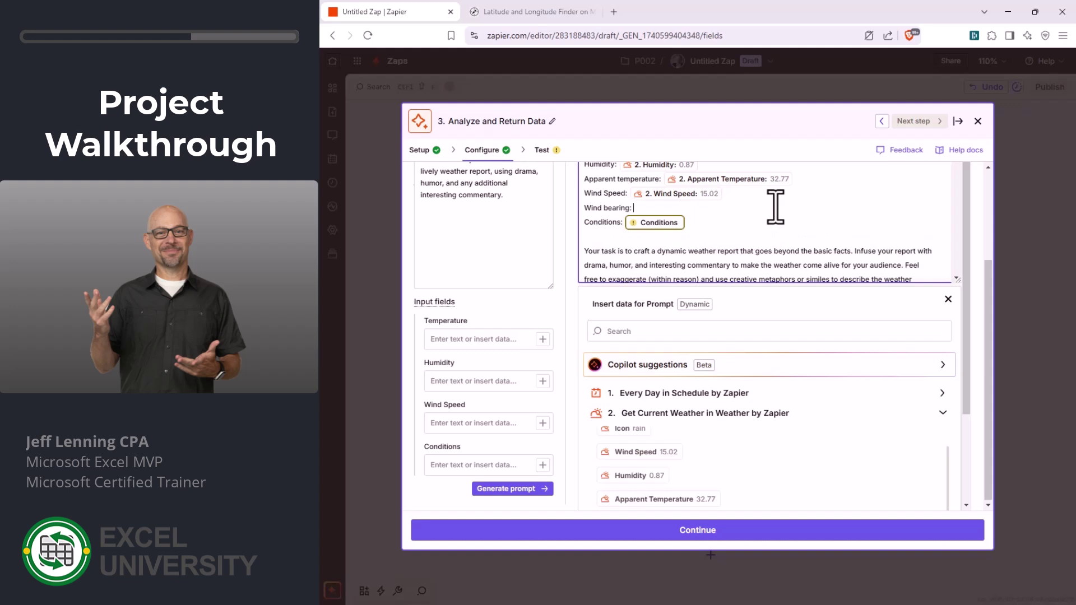
- Insert the live Wind Bearing value and use the weather Summary for Conditions
left_click(775, 207)
scroll(764, 490, "down", 2)
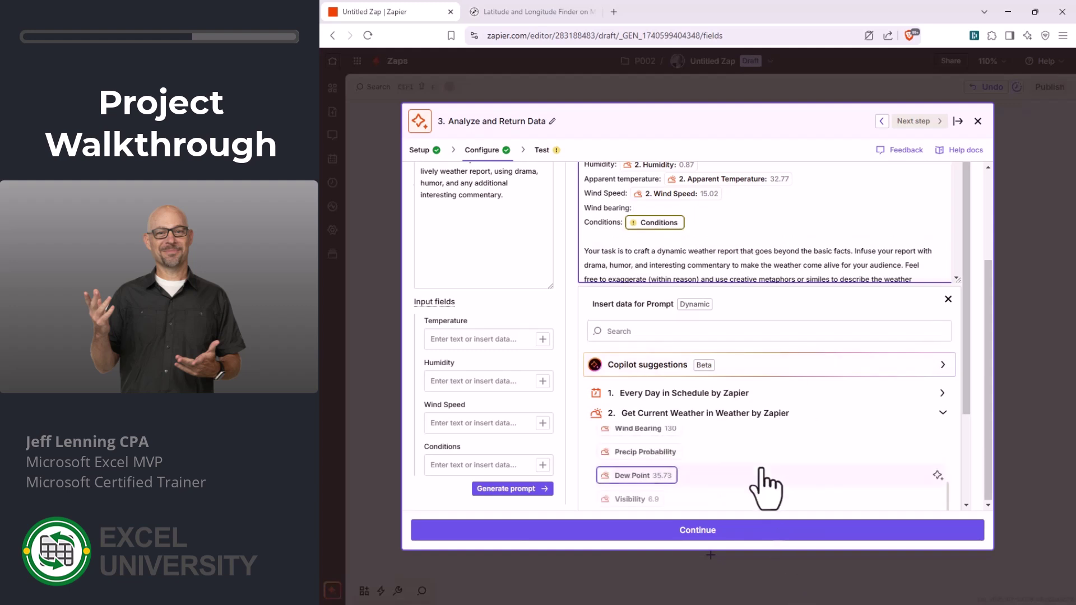
left_click(703, 428)
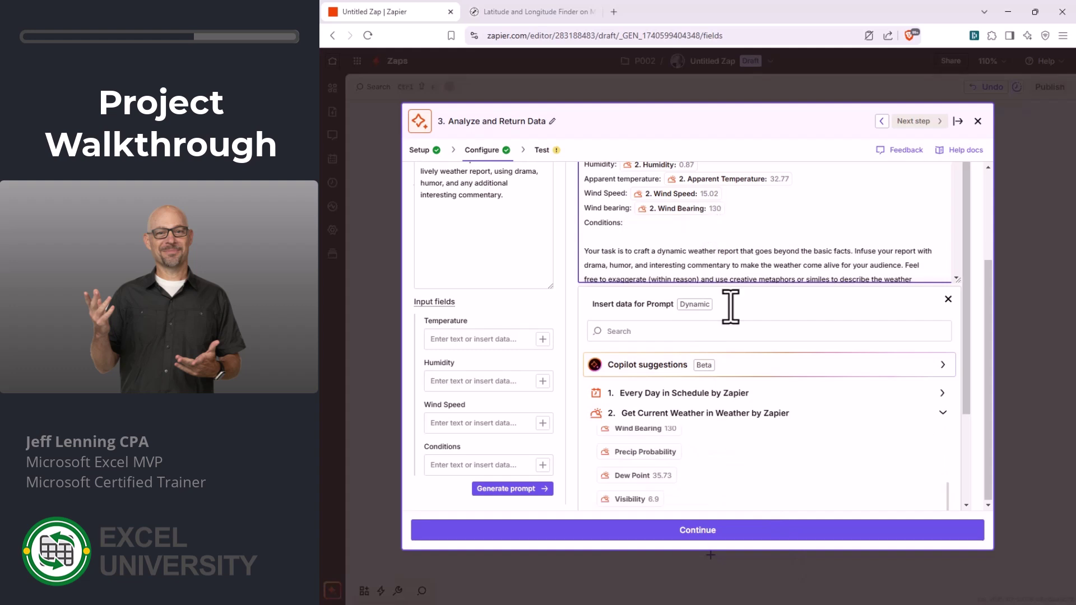
scroll(756, 479, "up", 4)
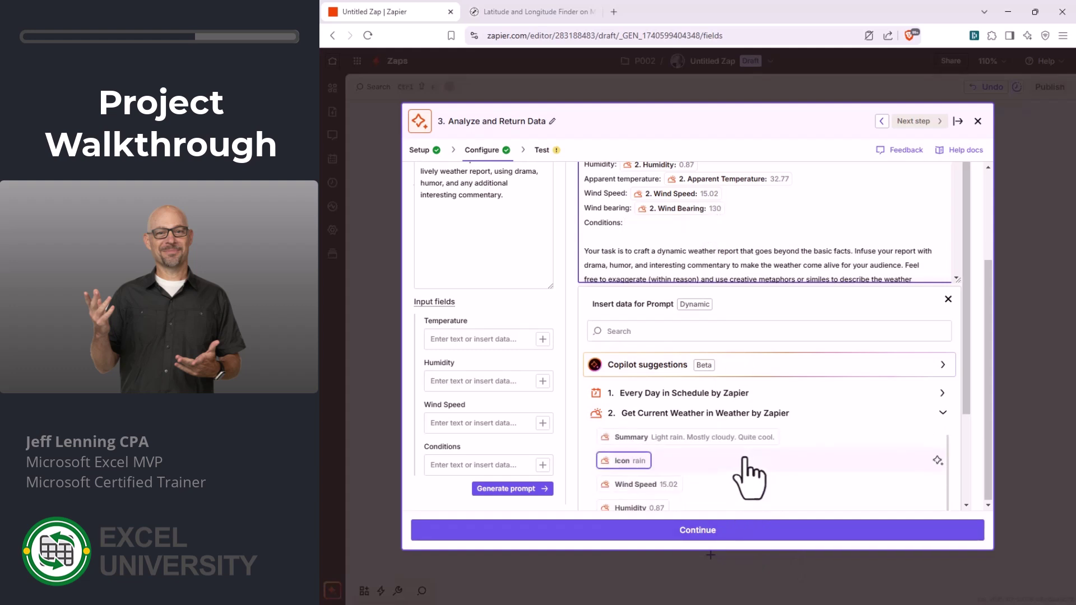
left_click(700, 439)
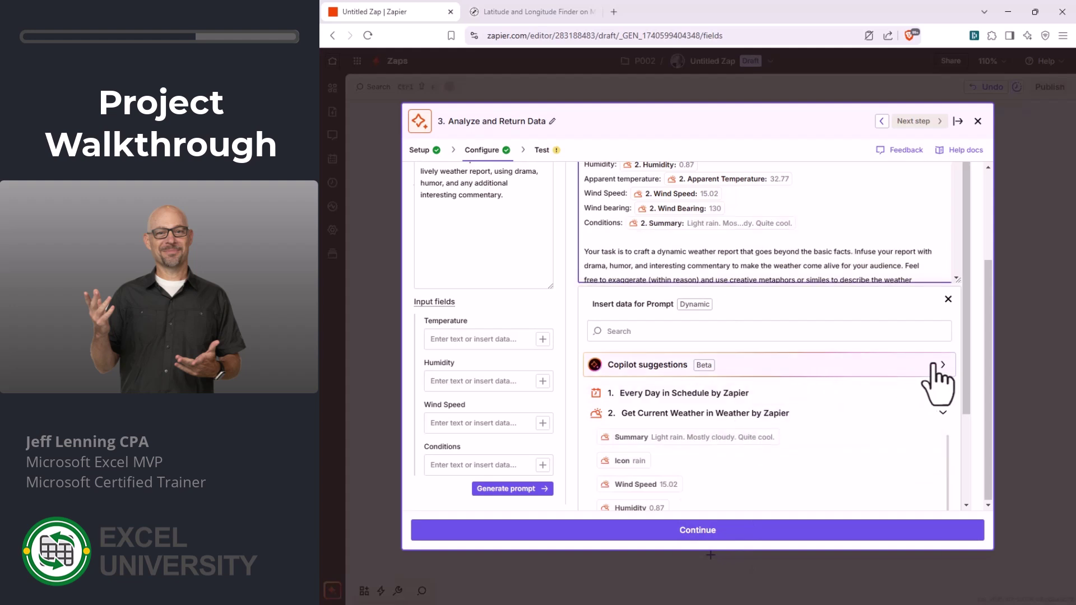
left_click(947, 299)
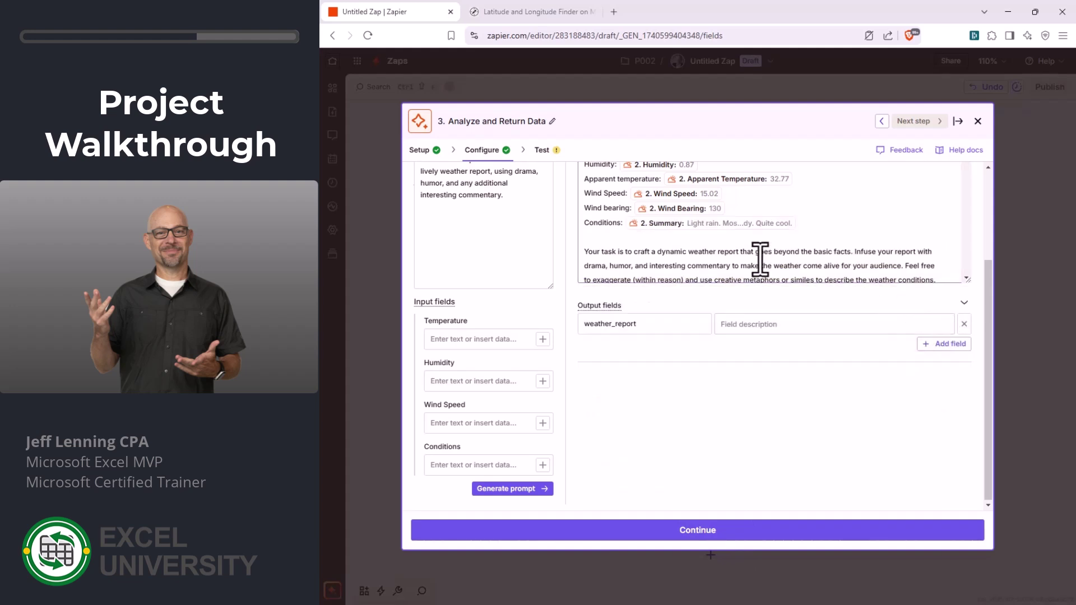
- Test the AI step and get back a humorous Weather Report of the live forecast
left_click(722, 533)
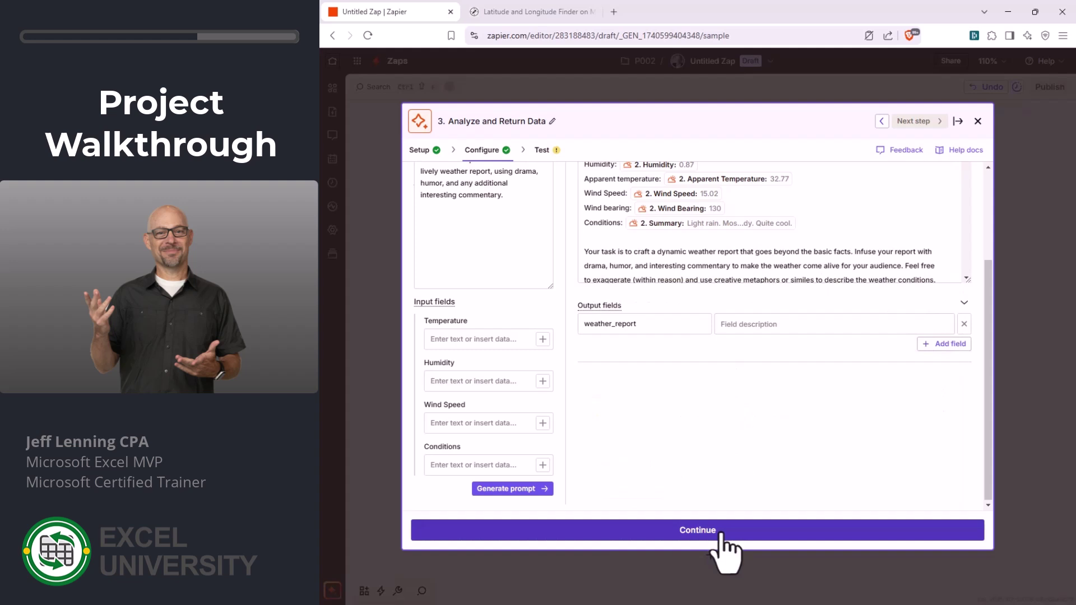
left_click(811, 533)
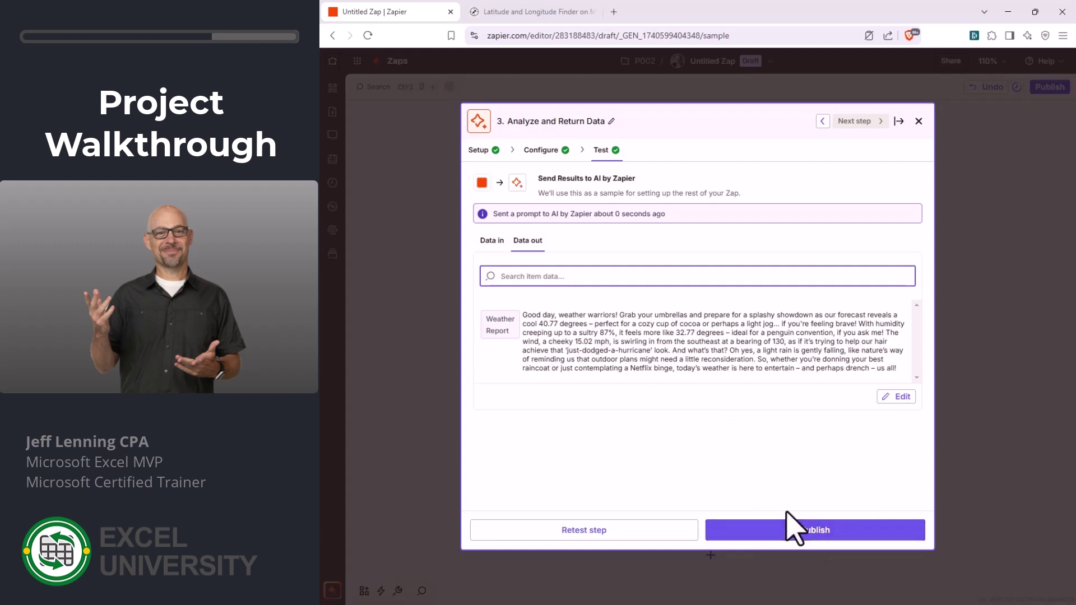
- Add step 4 as an Email by Zapier Send Outbound Email action
left_click(898, 121)
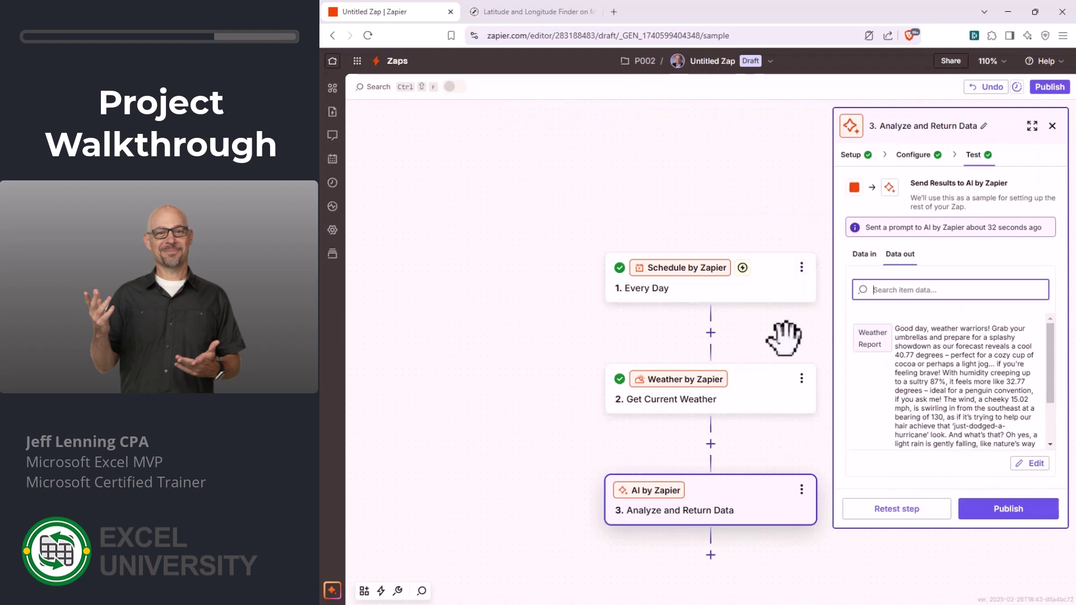
scroll(783, 338, "down", 3)
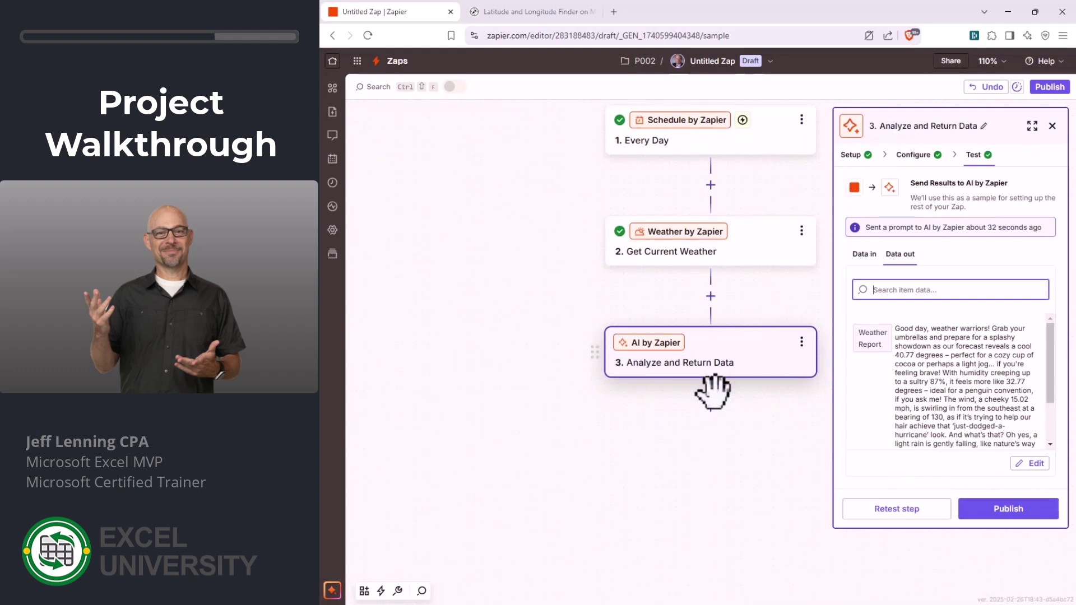
left_click(710, 408)
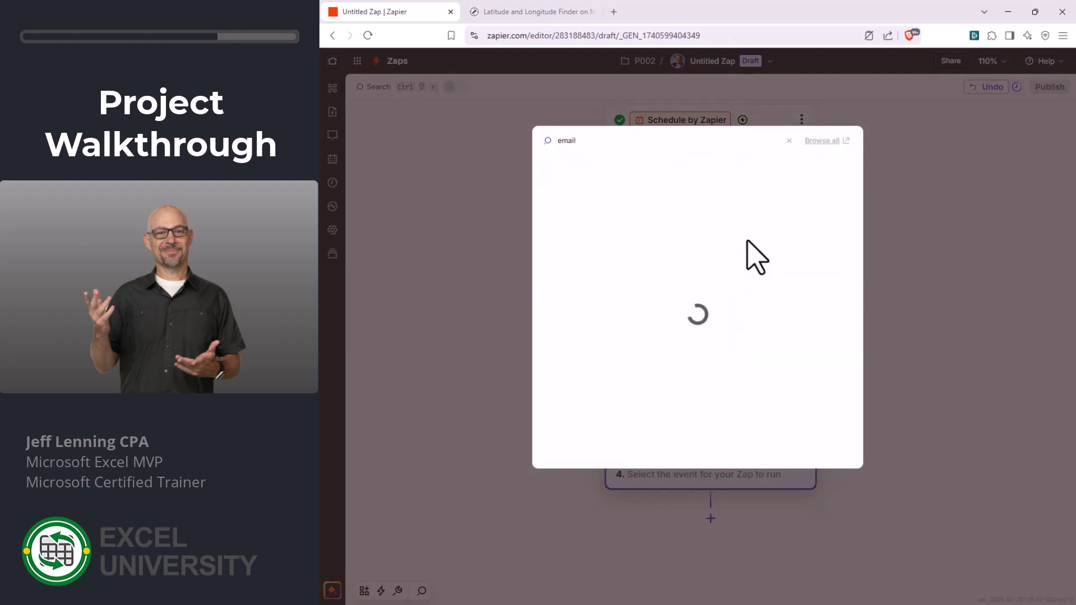
left_click(628, 193)
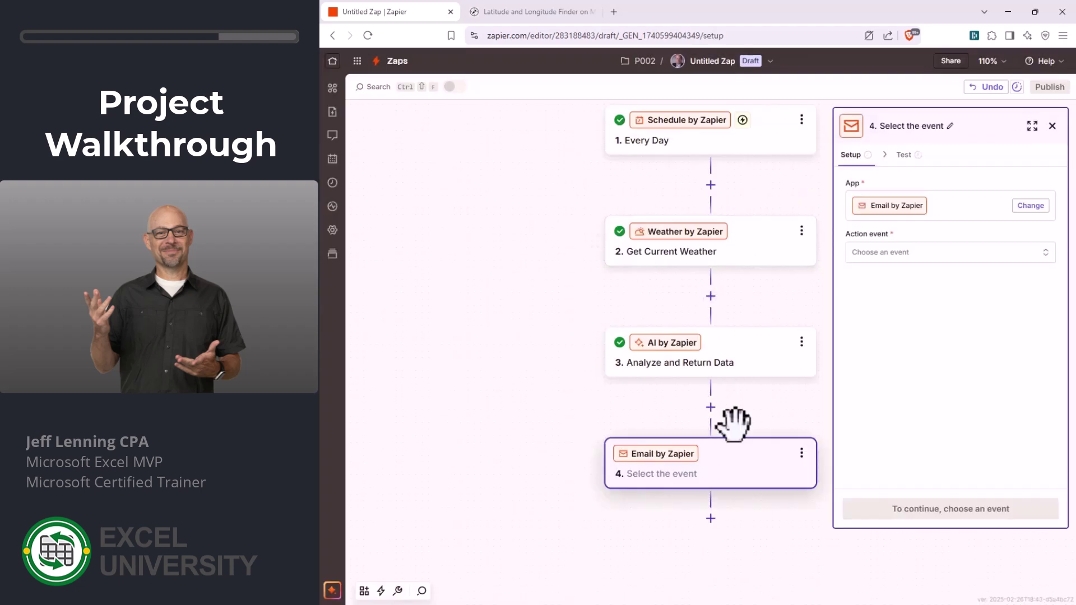
left_click(890, 253)
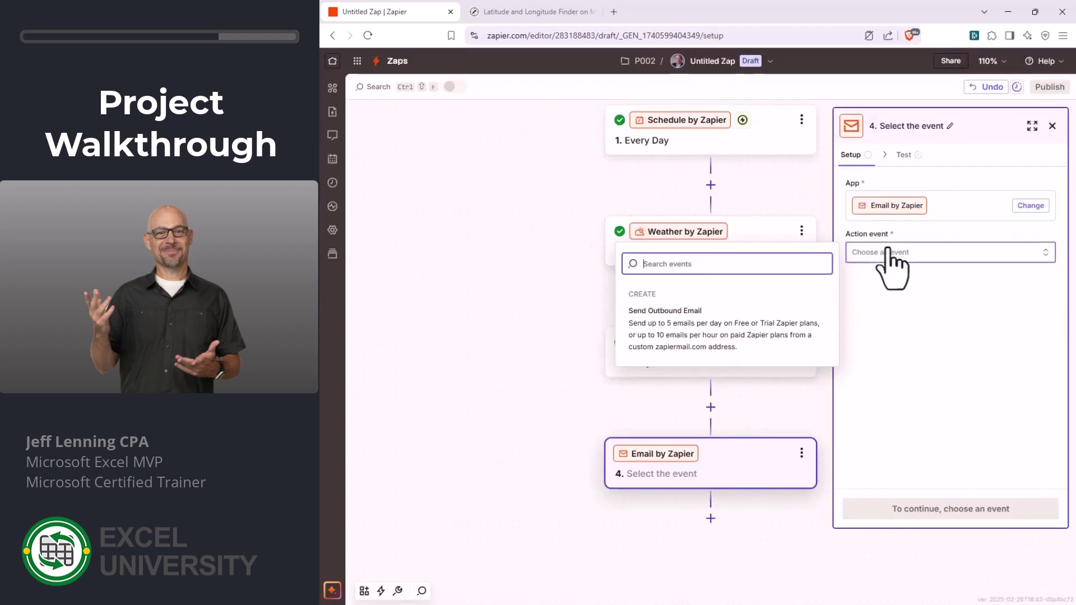
left_click(649, 318)
left_click(953, 510)
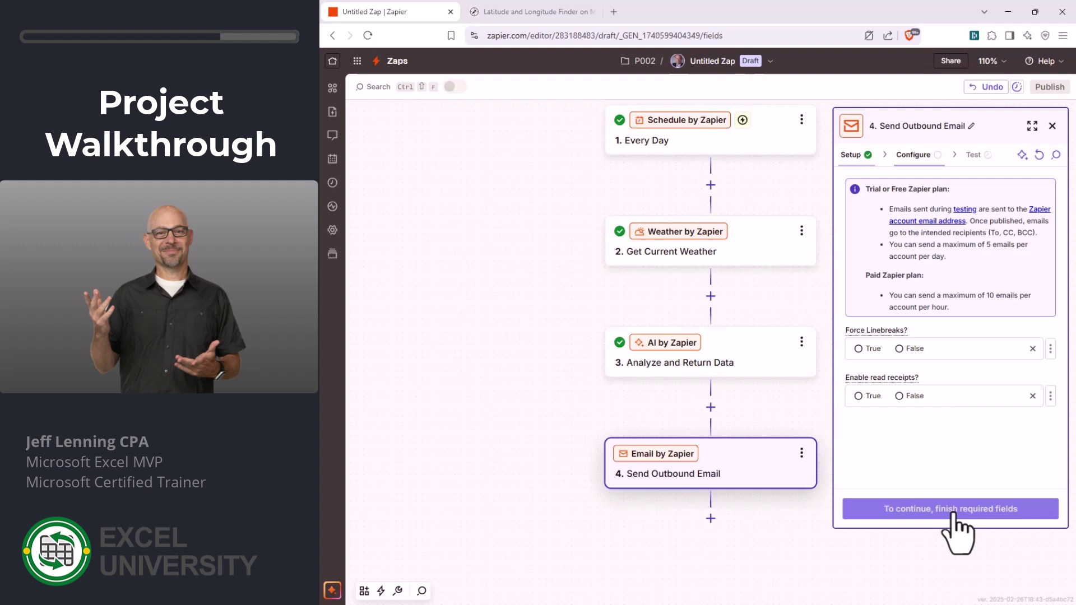
- Enter the recipient's e-mail address in To and move to the Subject field
scroll(967, 412, "down", 1)
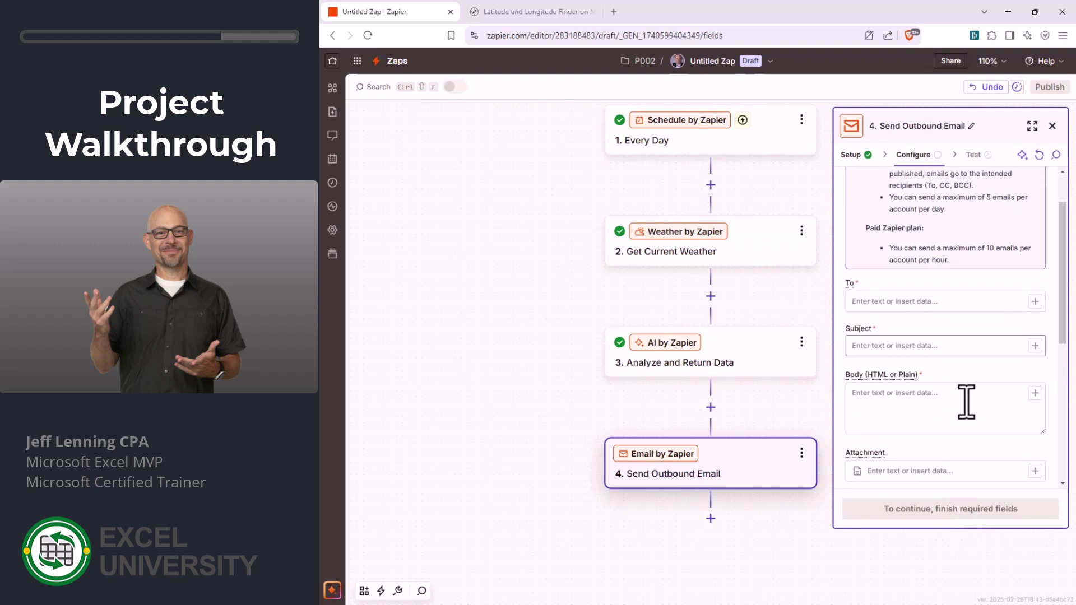
left_click(913, 303)
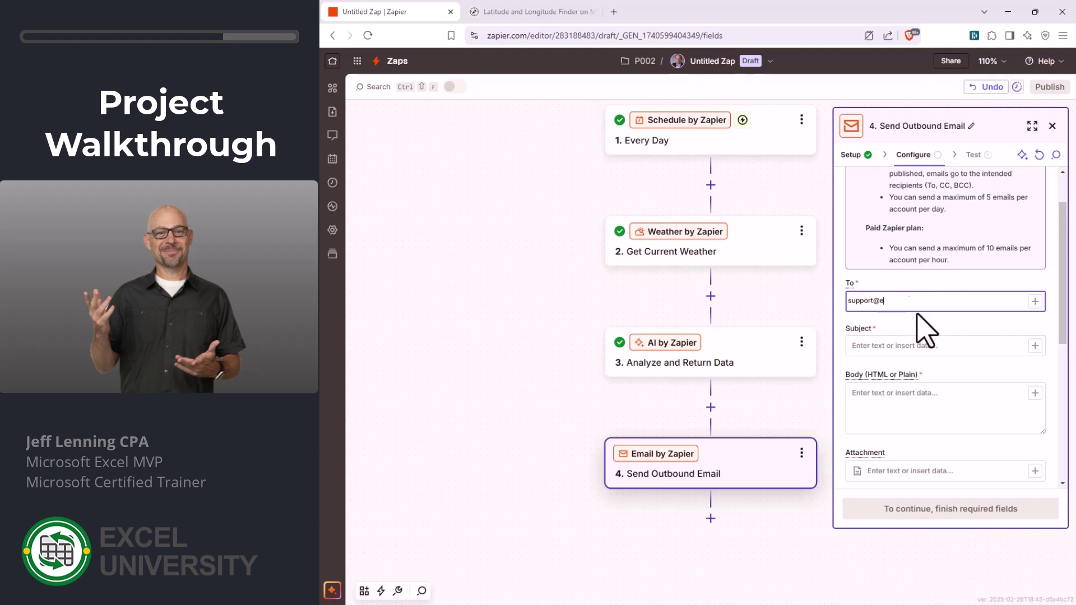
left_click(924, 344)
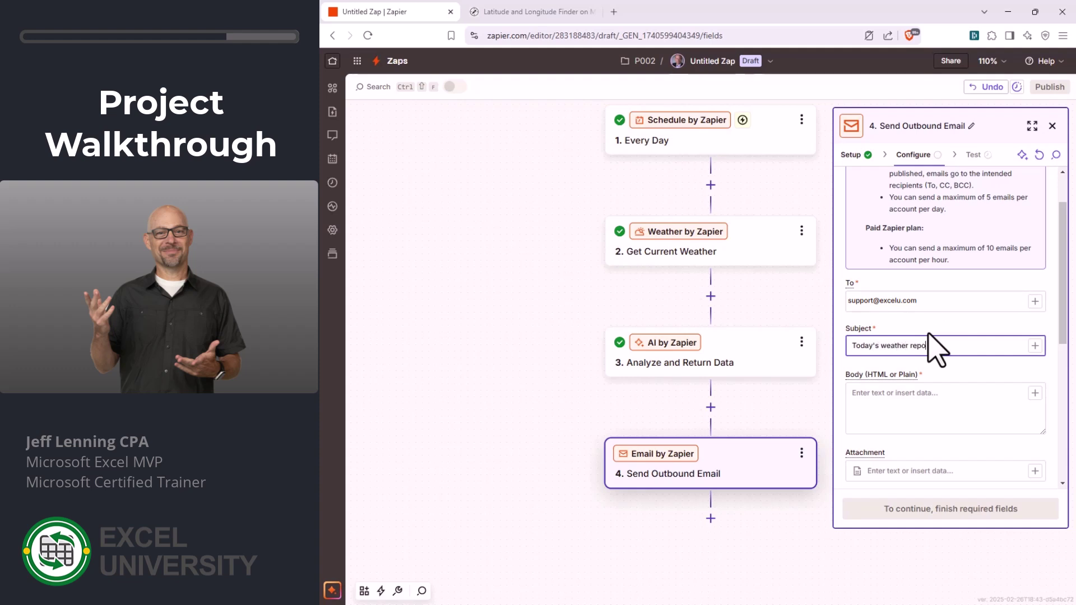
- Map the AI step's Weather Report output into the email Body
left_click(934, 398)
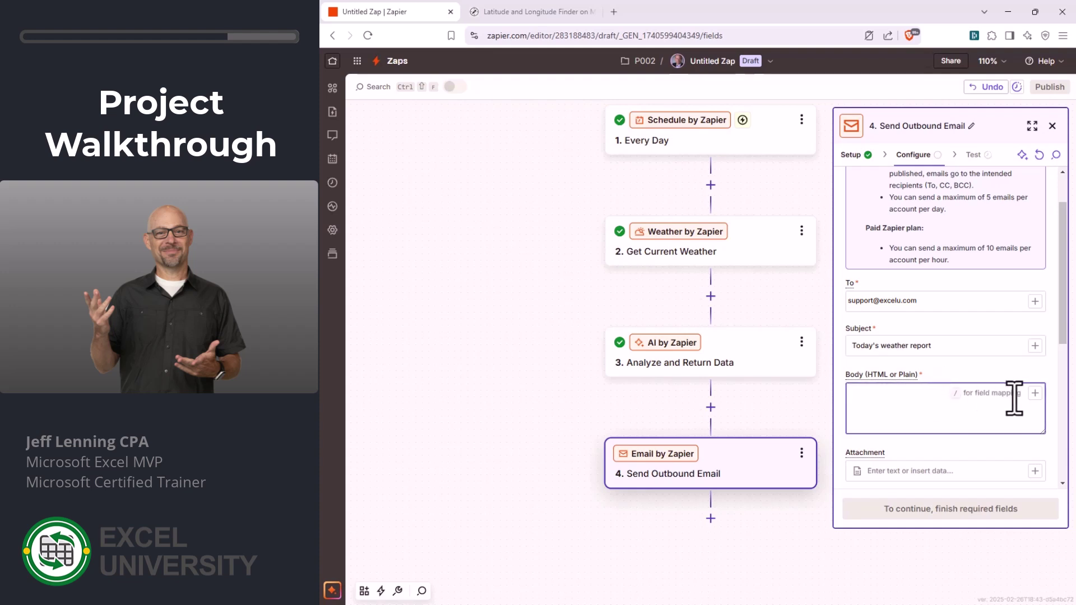
left_click(1034, 394)
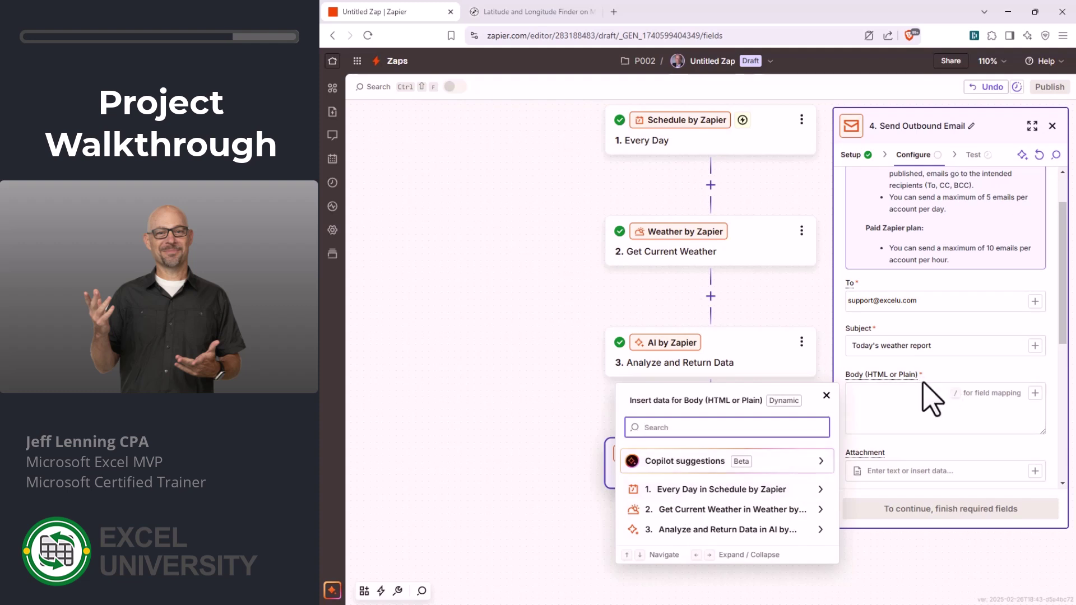
left_click(694, 529)
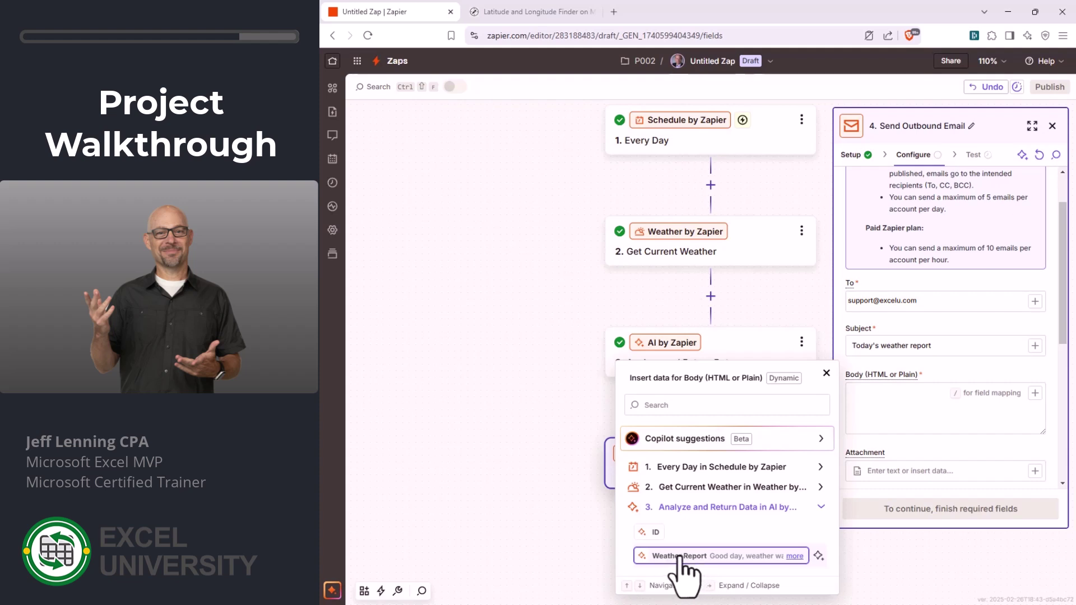
left_click(680, 556)
- Set From Name to 'Zapier Weather' and add 'Source zap: ai weather report' below the Body
left_click(880, 395)
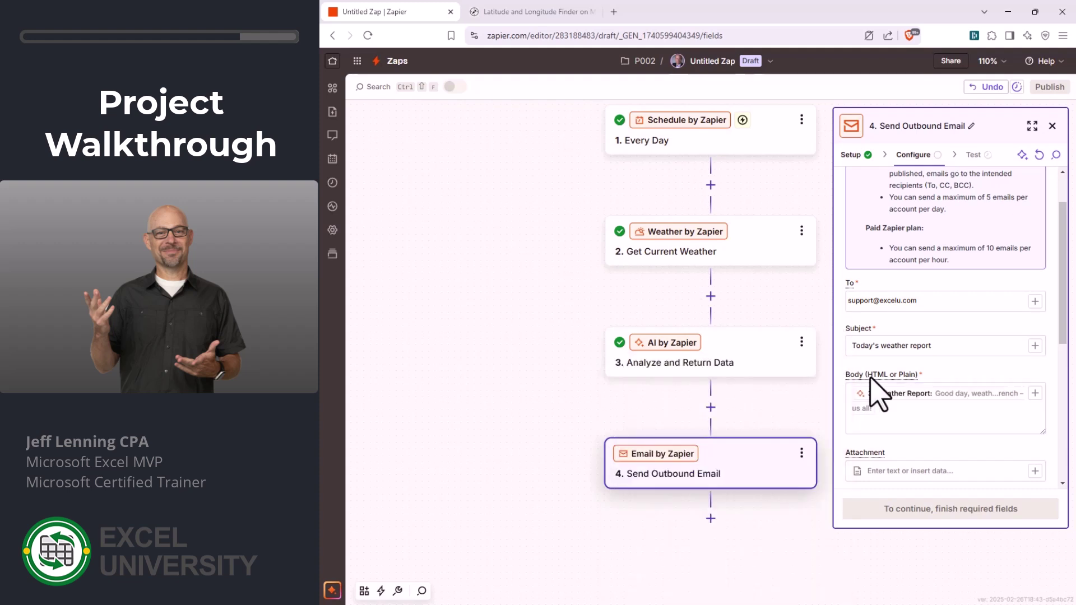
scroll(910, 383, "down", 3)
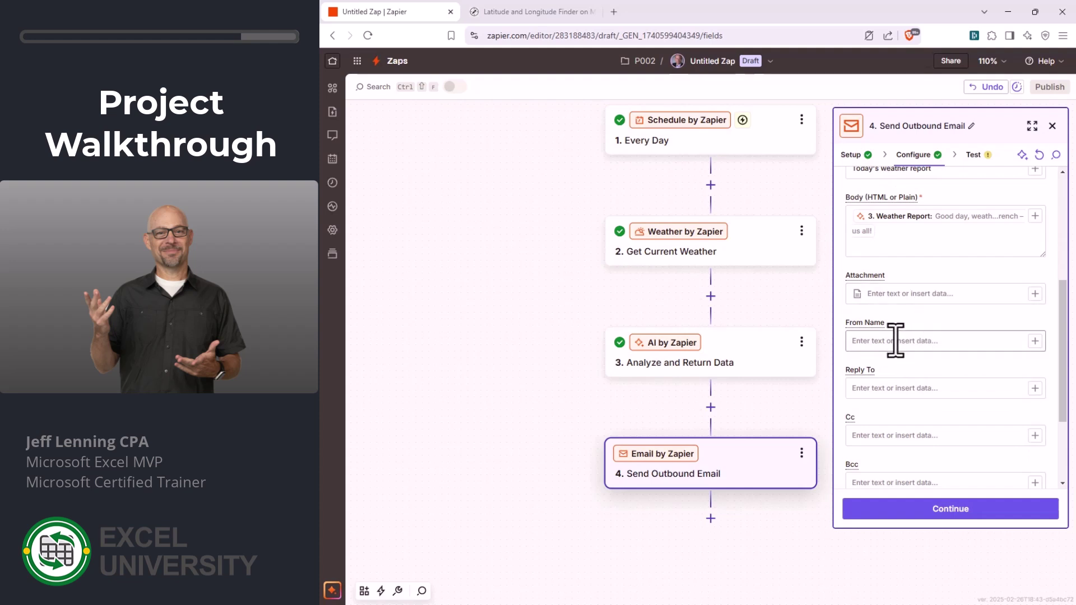
left_click(895, 340)
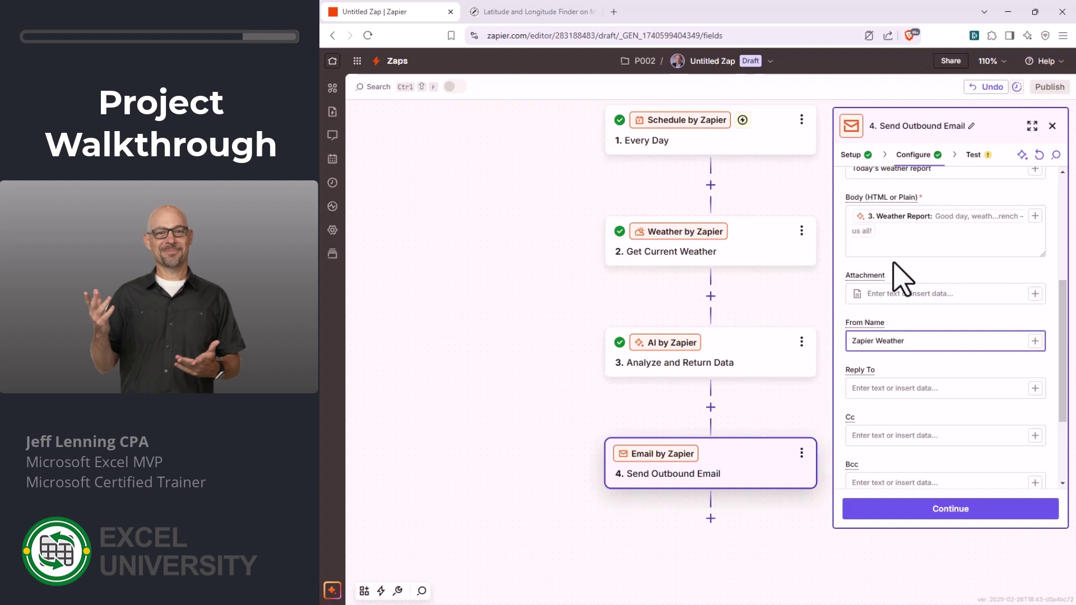
left_click(903, 234)
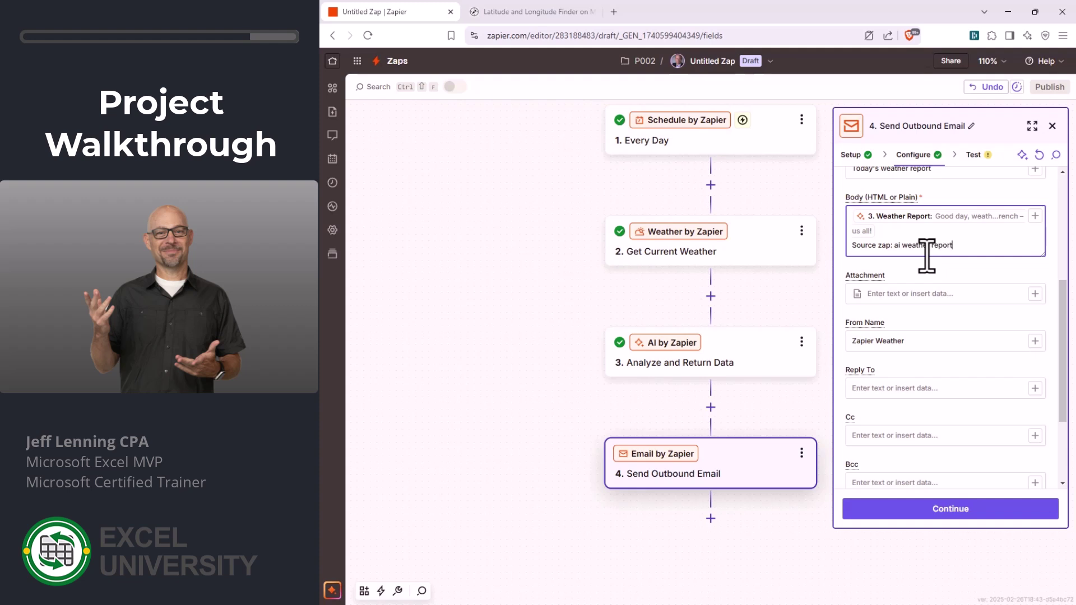
- Rename the Zap from Untitled Zap to 'AI Weather Report'
left_click(724, 66)
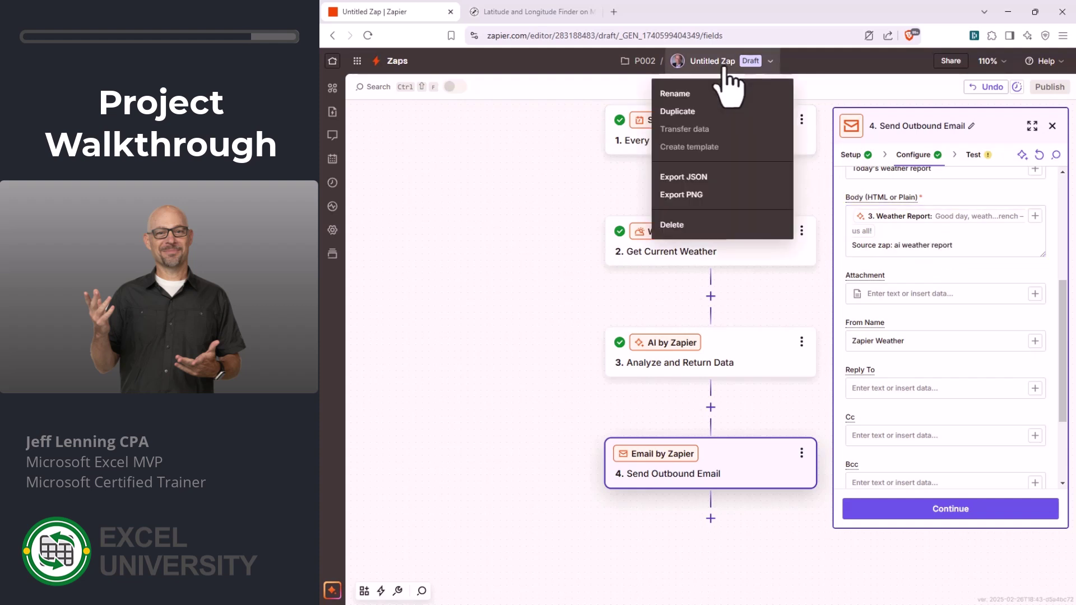
left_click(687, 94)
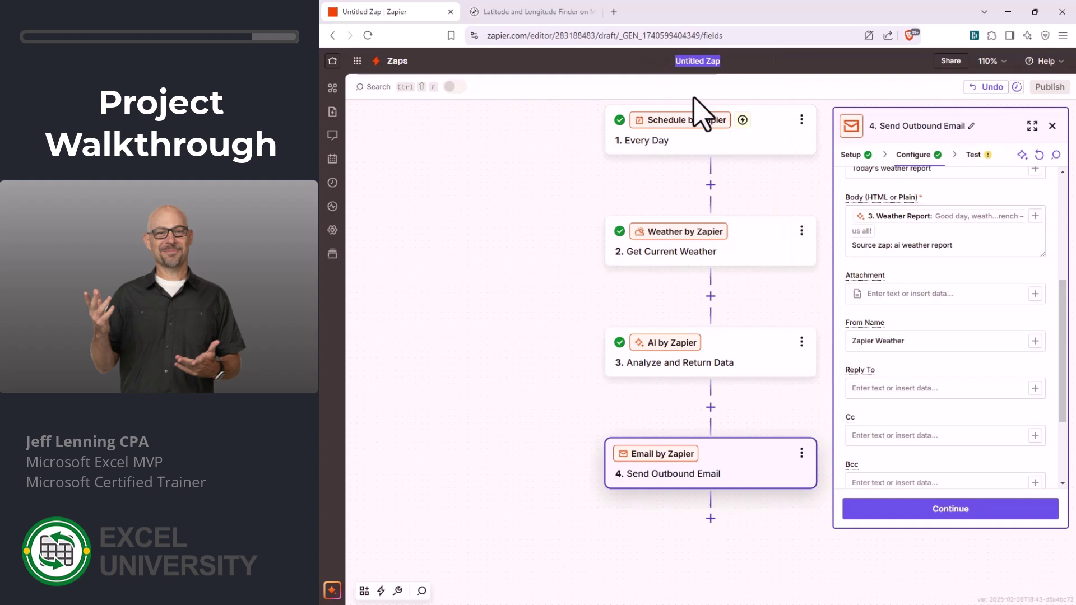
type("AI Weather Report")
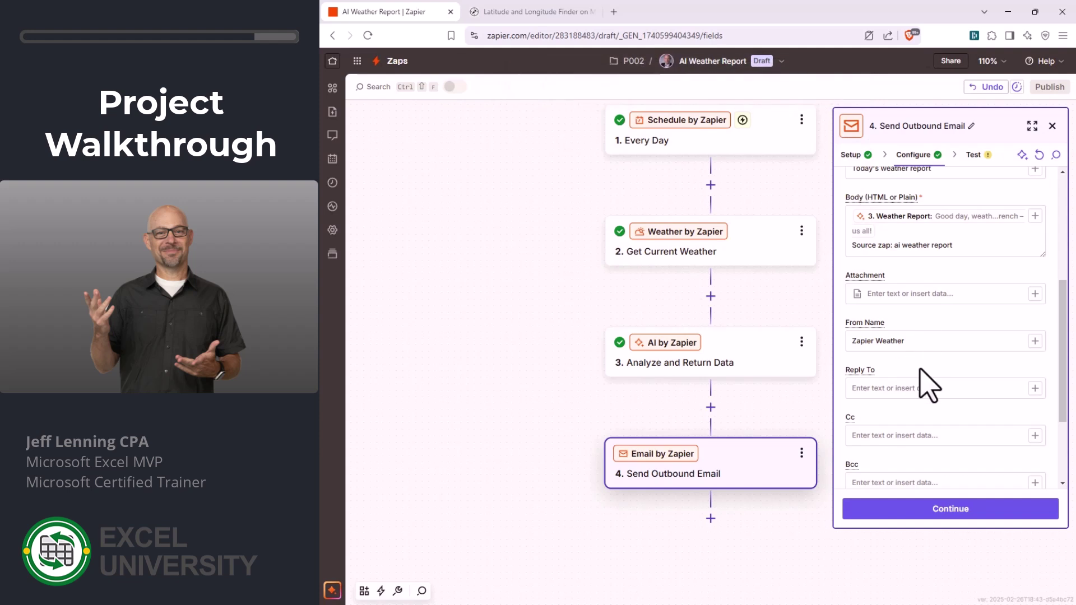
- Test the email step to send the weather report email to the Gmail inbox
scroll(929, 386, "down", 3)
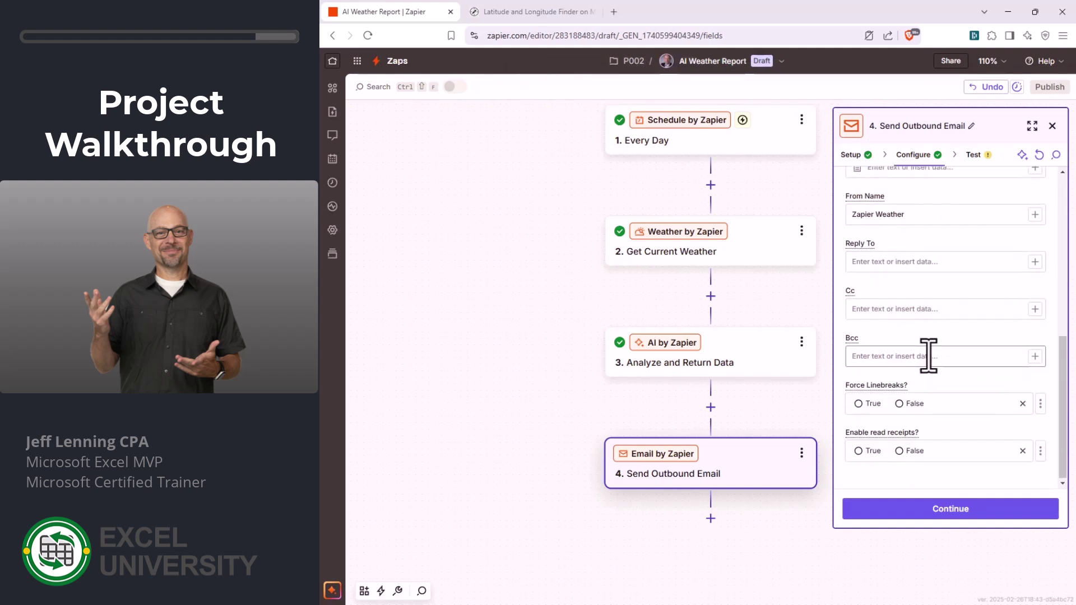
left_click(954, 510)
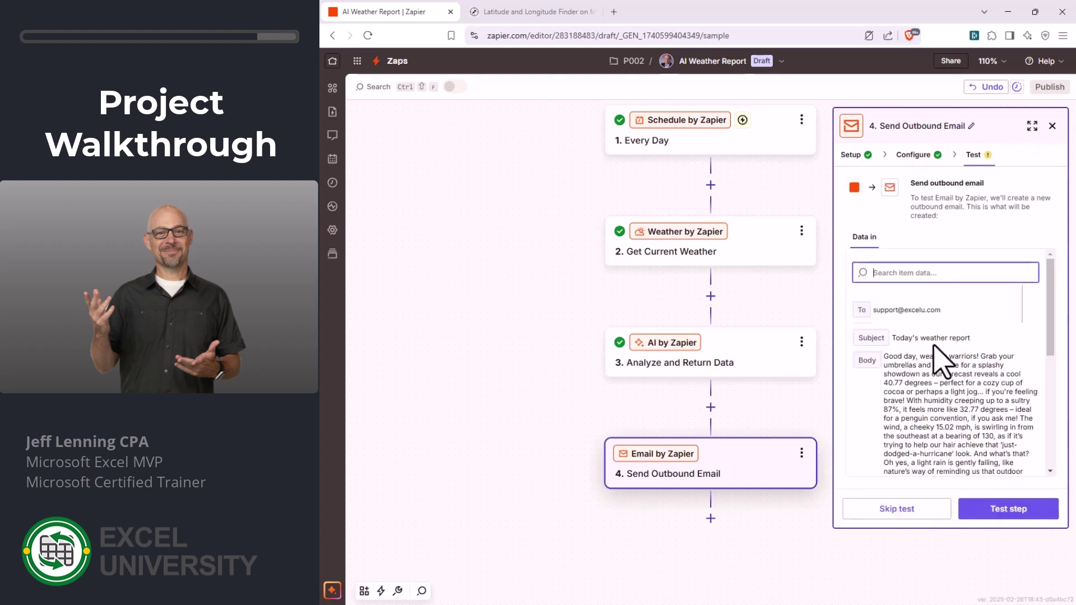
left_click(1002, 511)
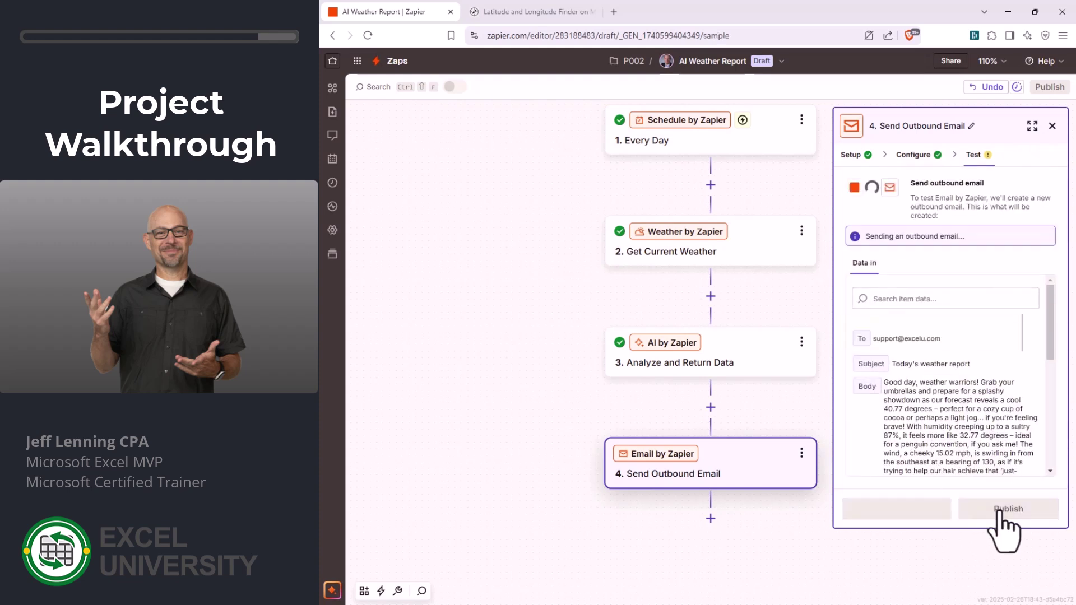
key("alt+Tab")
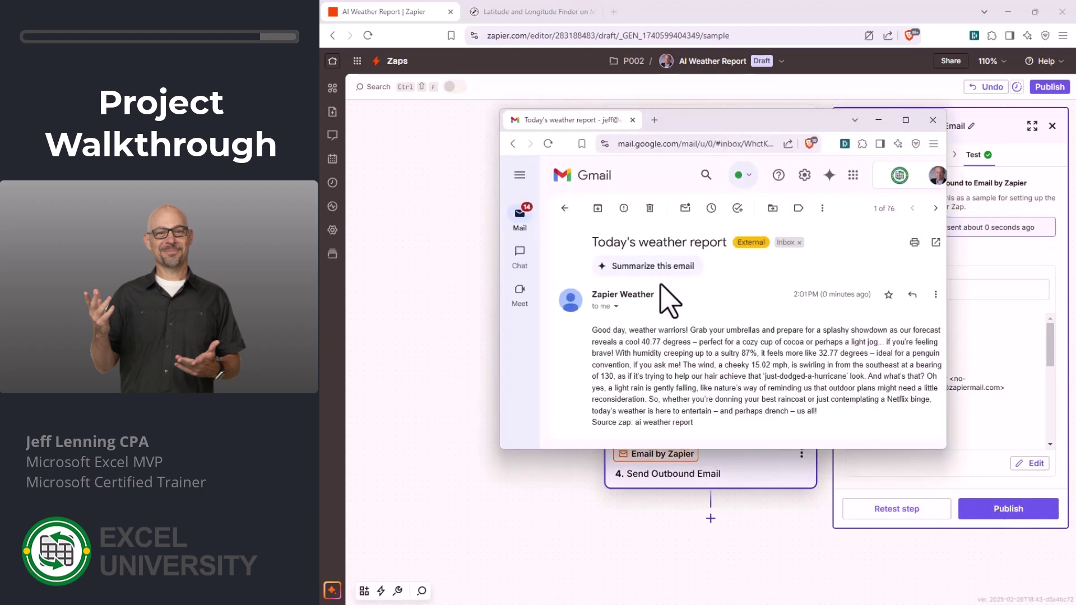
- Read through the 'Today's weather report' email in Gmail, then return to Zapier
scroll(662, 347, "down", 1)
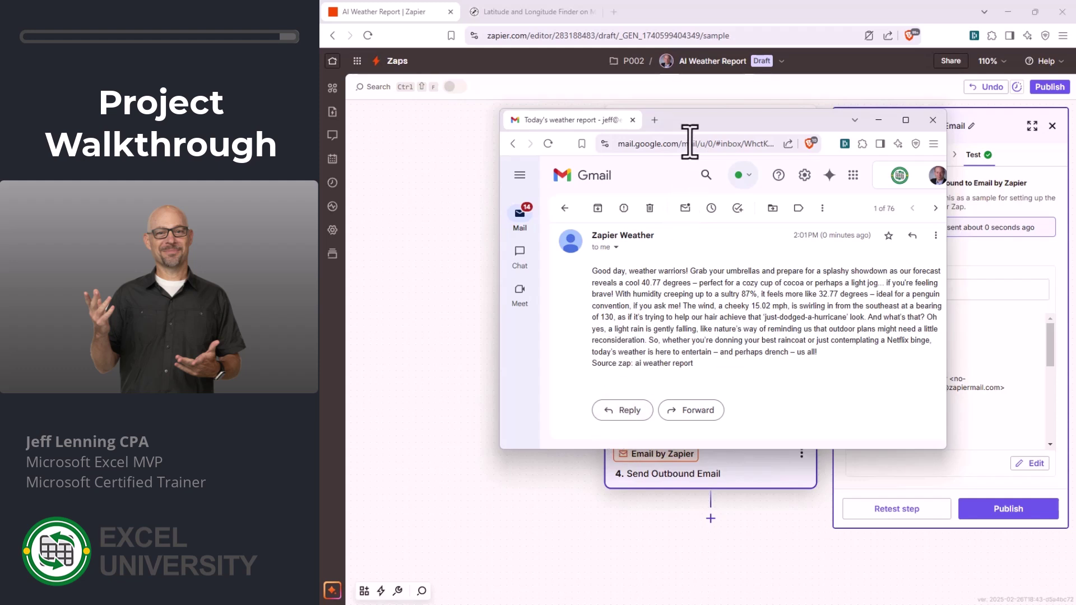
key("alt+Tab")
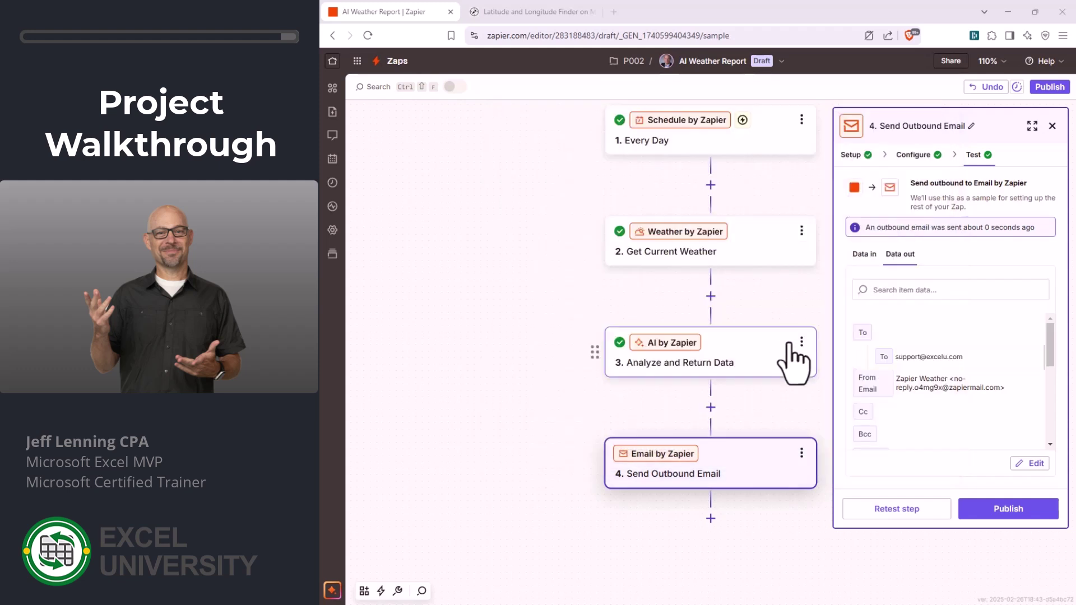
- Publish the AI Weather Report Zap as v1 and view the Every Day schedule settings
left_click(1003, 510)
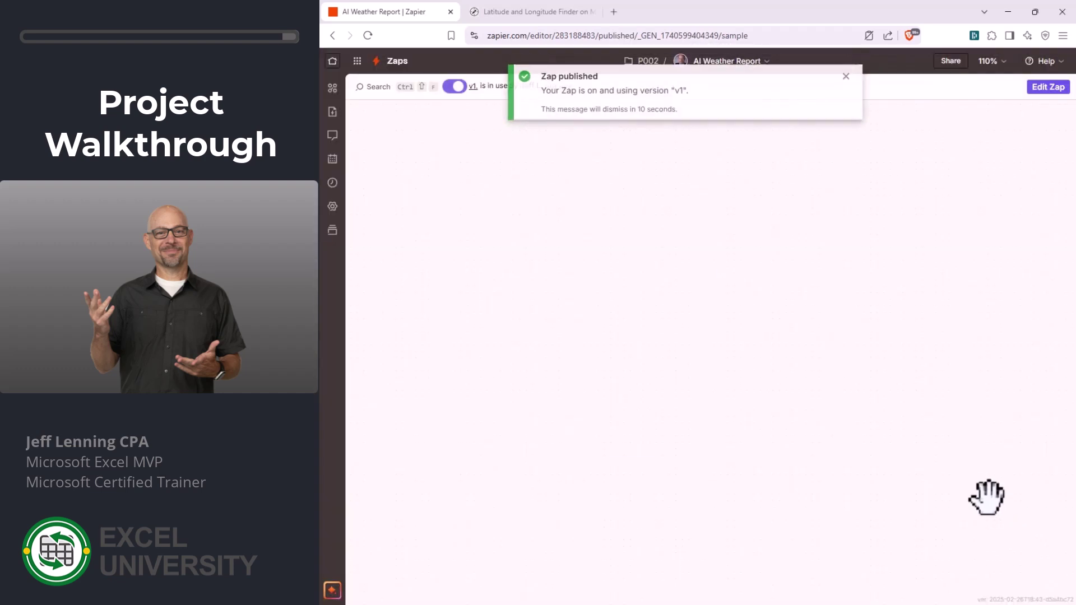
left_click(845, 77)
left_click(721, 235)
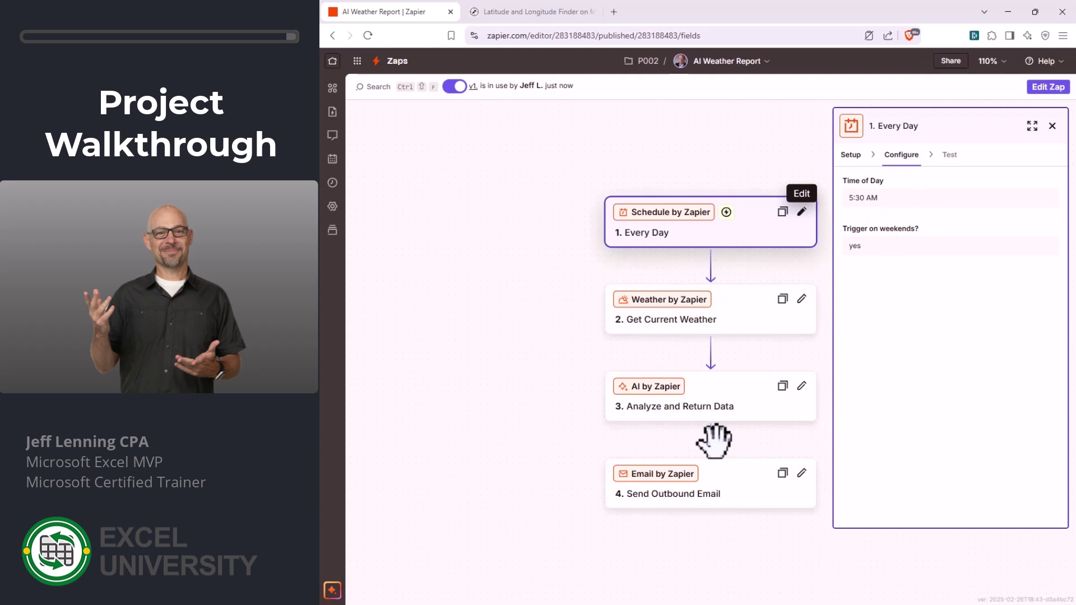
- Select the Get Current Weather step and reopen the Zap as an editable draft
left_click(730, 324)
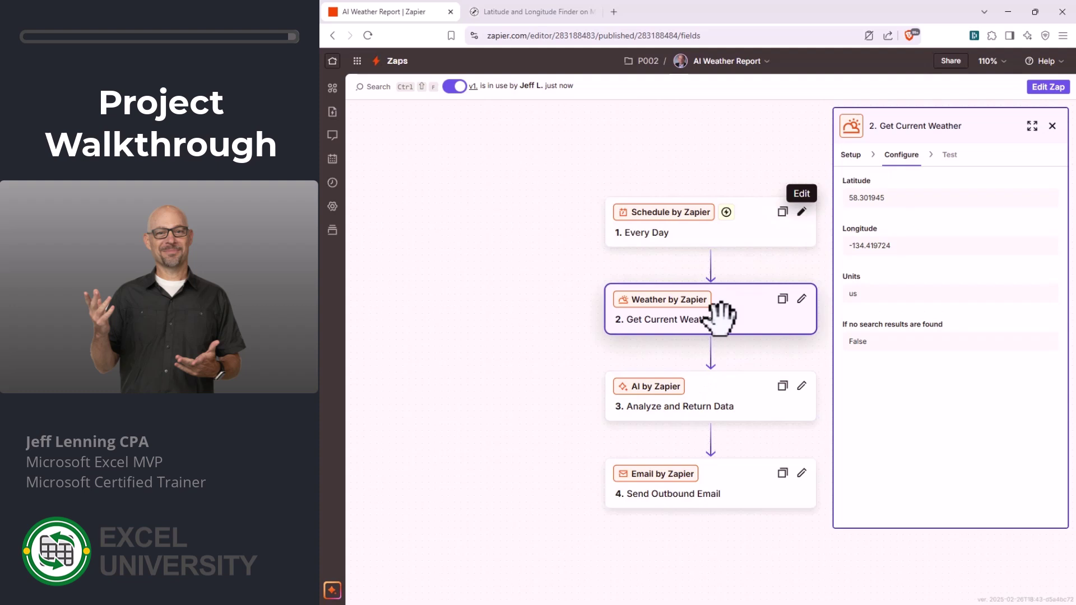
left_click(801, 298)
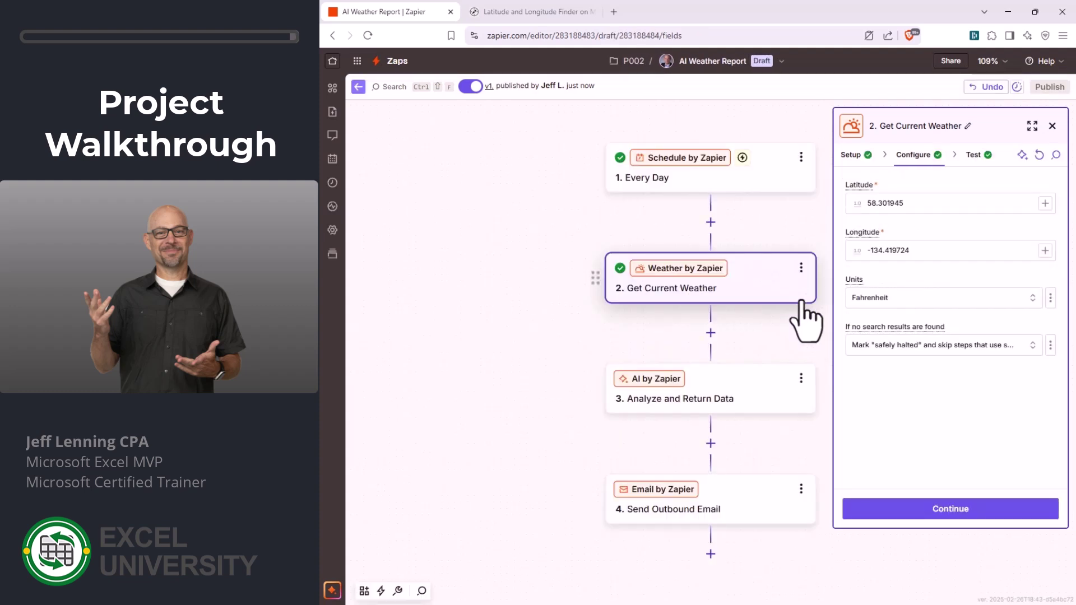